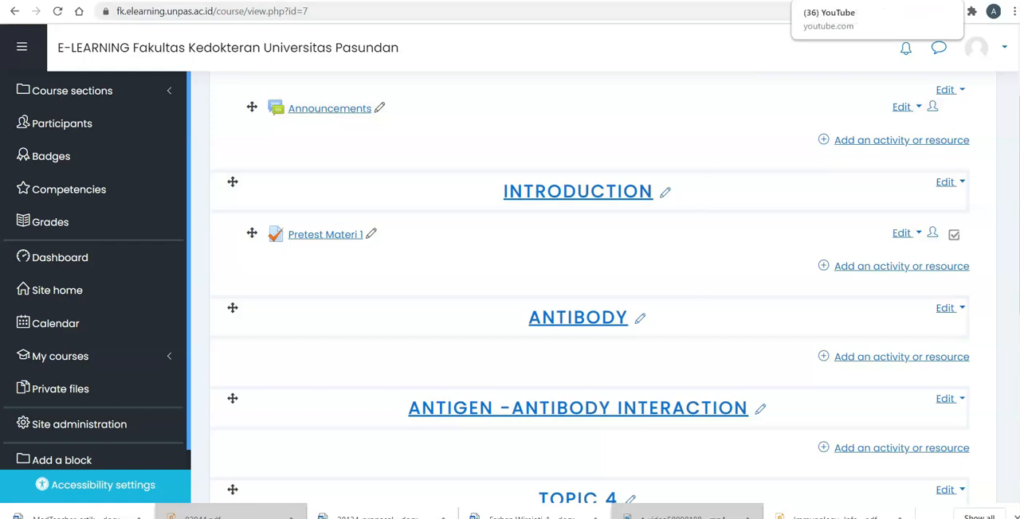
# - Switch to the YouTube site and start a new video upload
pyautogui.click(831, 1)
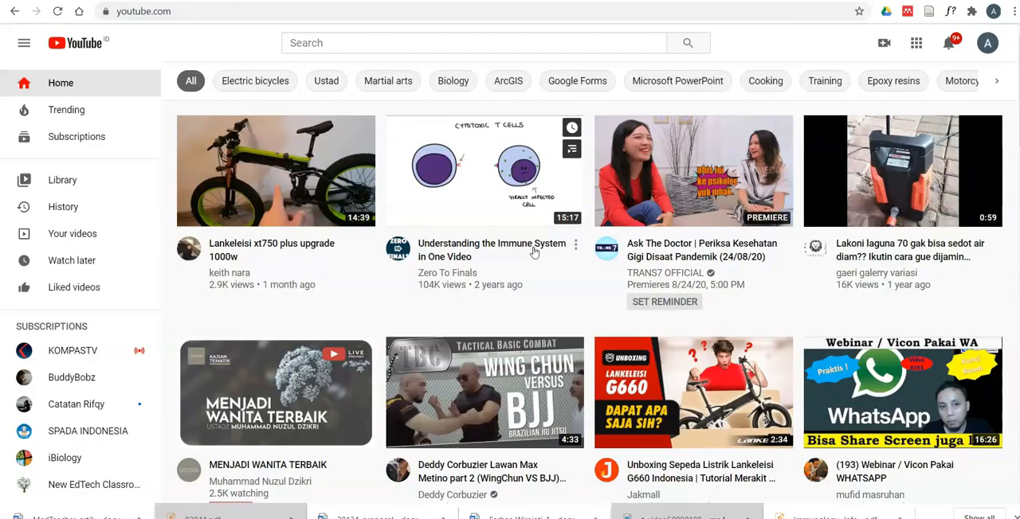
pyautogui.moveTo(664, 371)
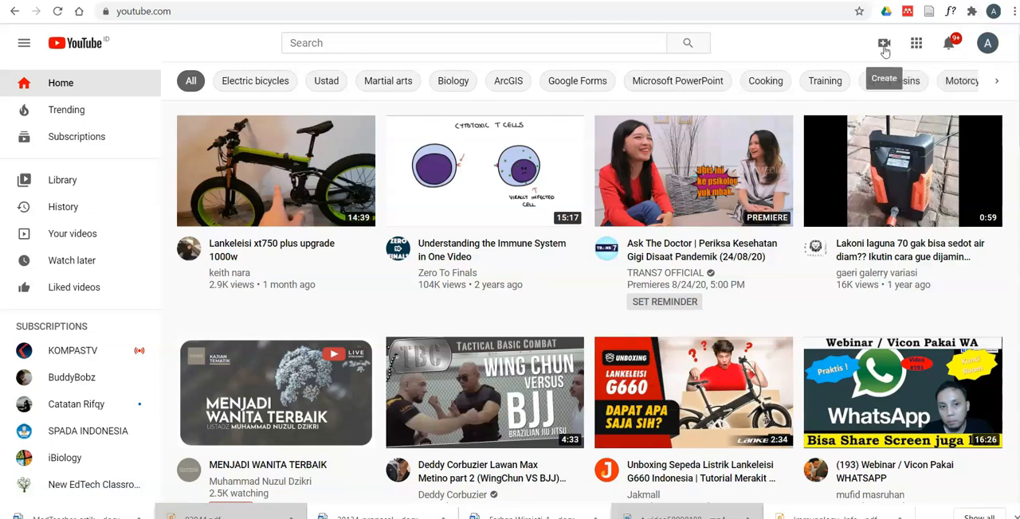
pyautogui.click(883, 48)
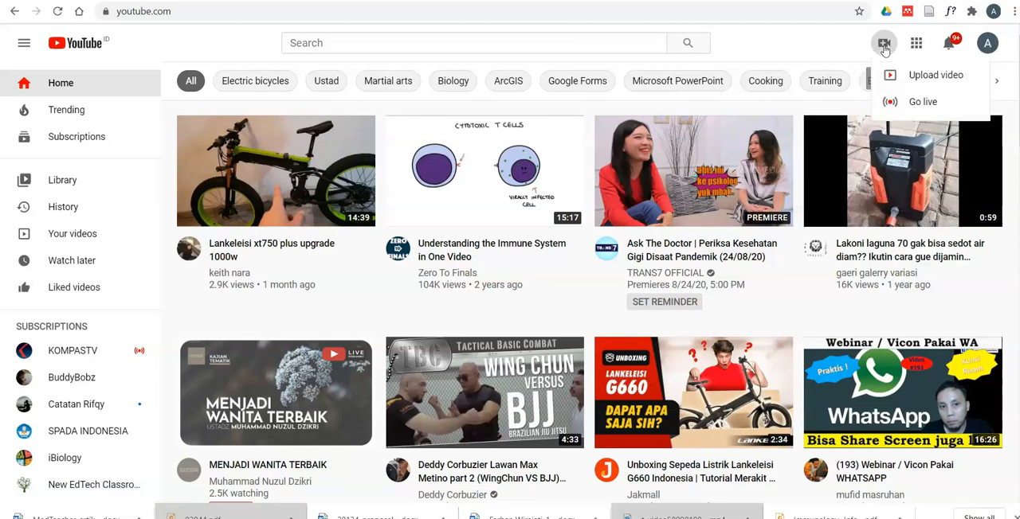
pyautogui.click(924, 86)
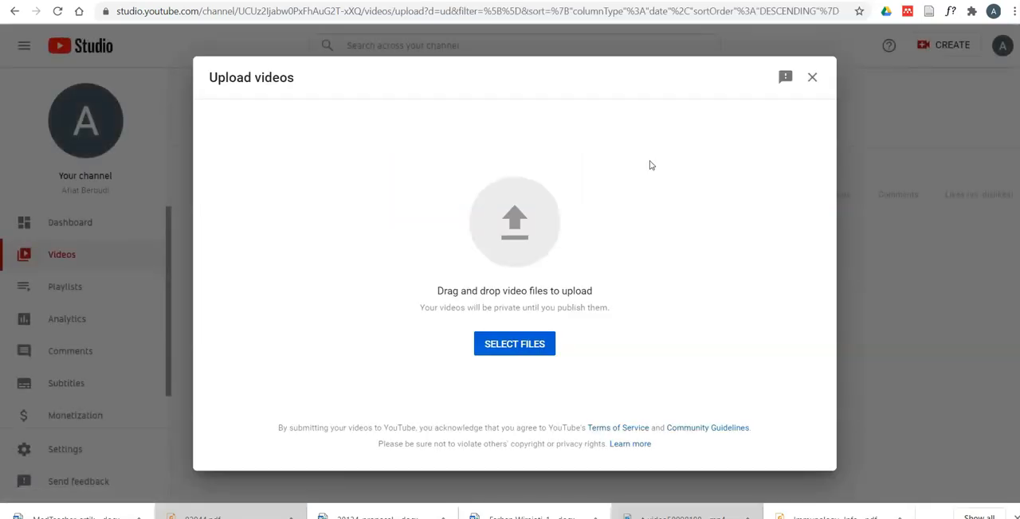
# - Upload the Overview Immunology video from the E-course LMS folder on the DATA (D:) drive
pyautogui.click(514, 348)
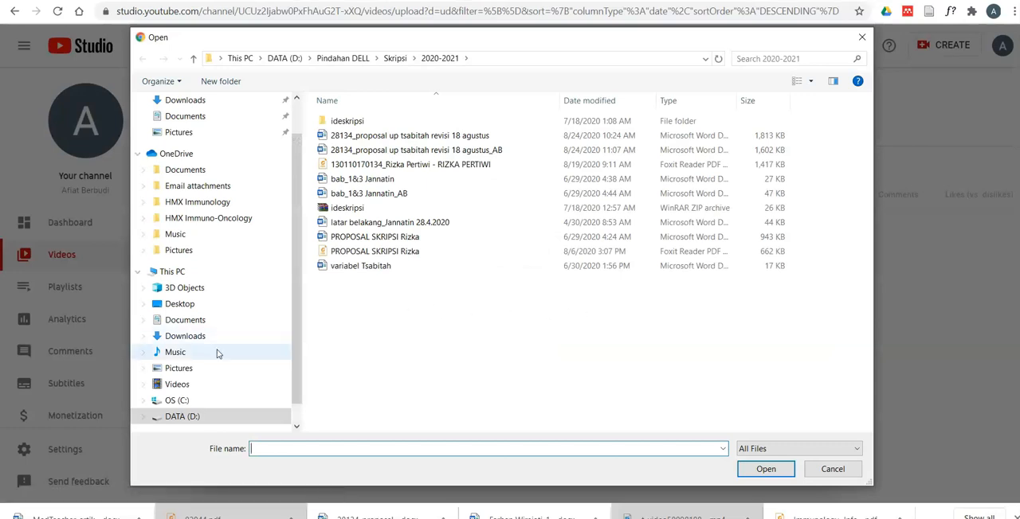
pyautogui.click(141, 417)
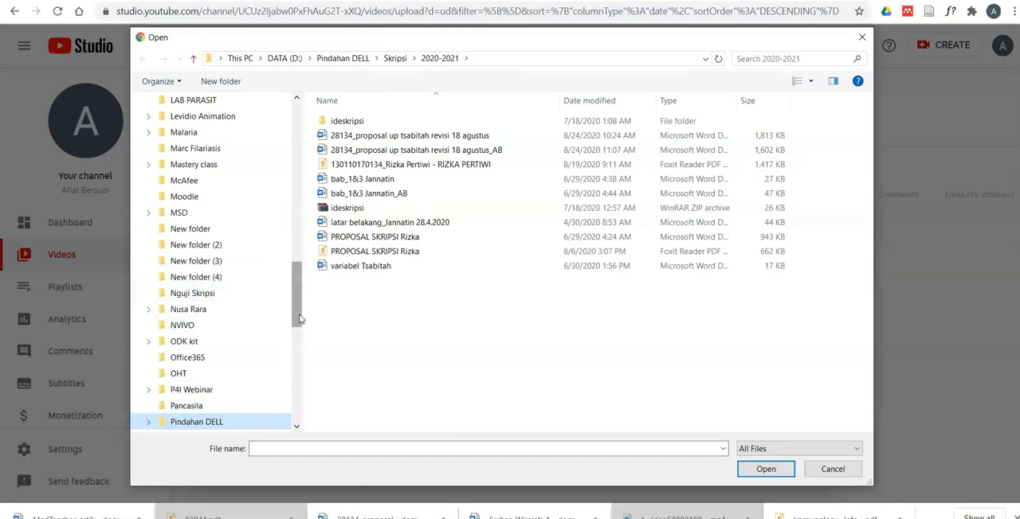
pyautogui.moveTo(300, 319); pyautogui.dragTo(299, 248)
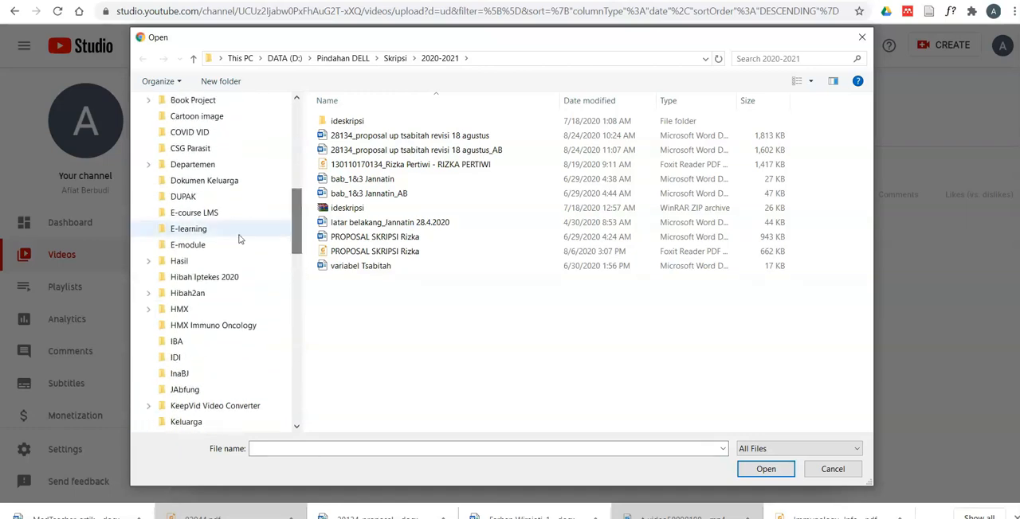
pyautogui.click(193, 214)
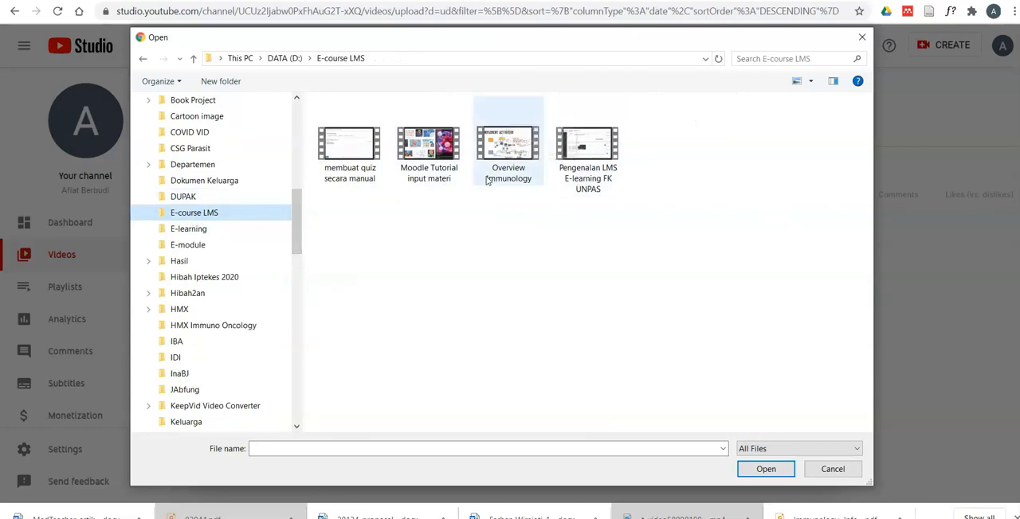
pyautogui.click(484, 163)
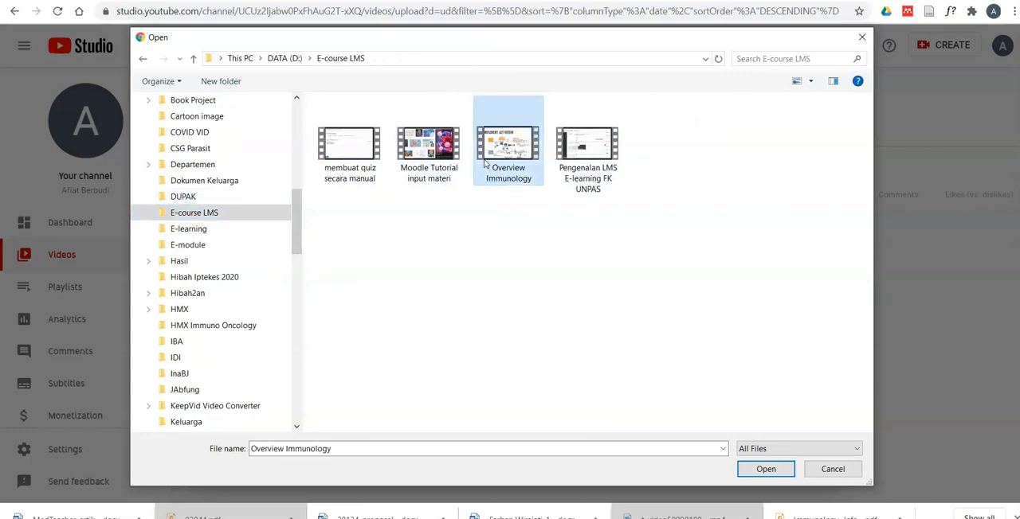
pyautogui.click(766, 471)
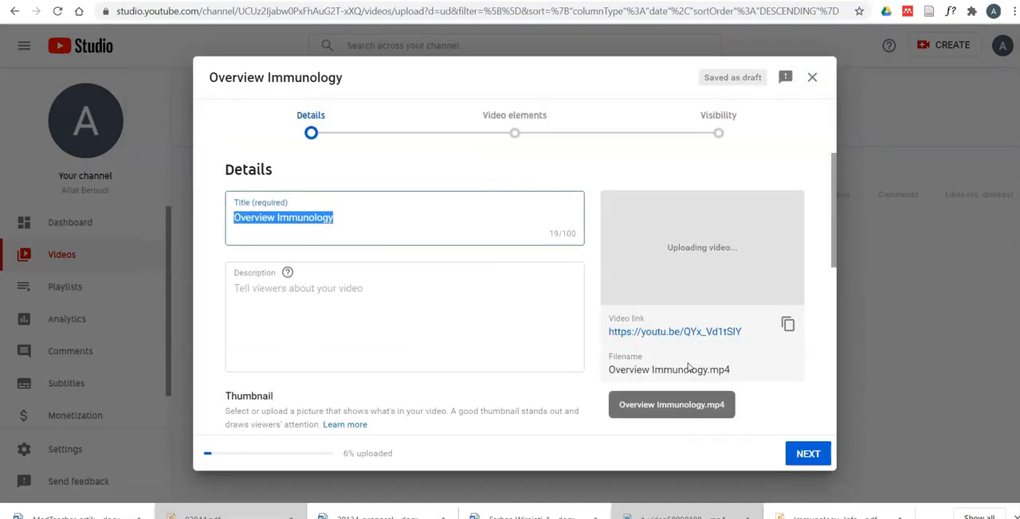
# - Mark the video as not made for kids and proceed past the video elements to the visibility settings
pyautogui.scroll(-2, 478, 314)
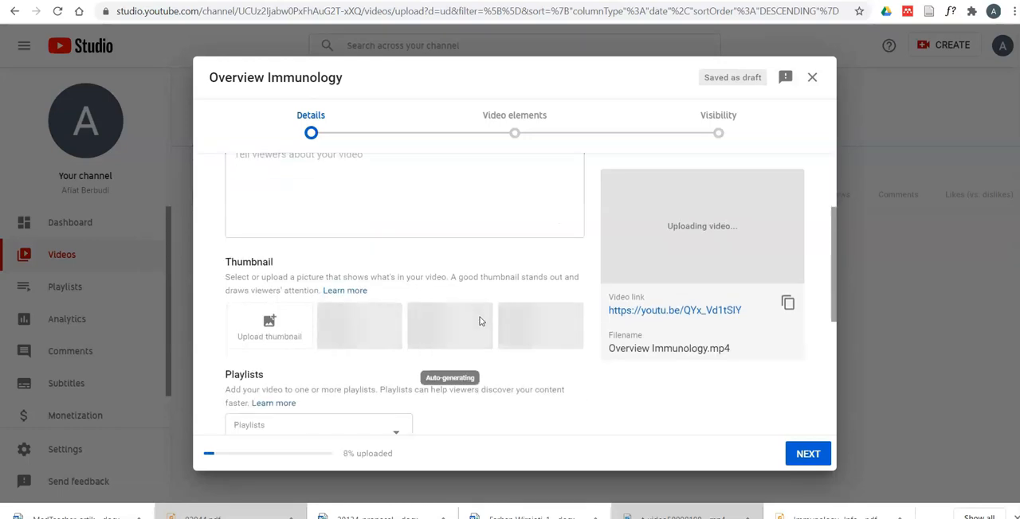
pyautogui.scroll(-1, 479, 321)
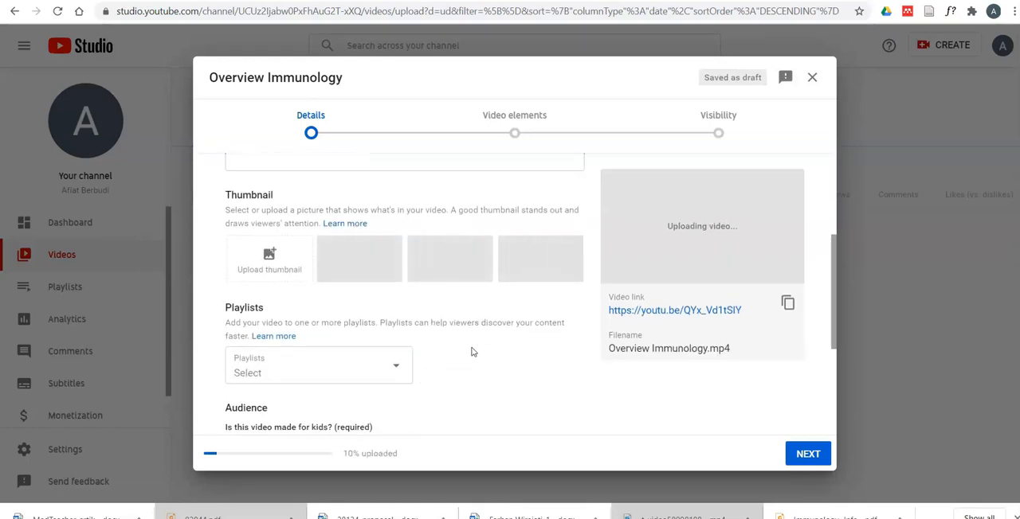
pyautogui.scroll(-3, 471, 355)
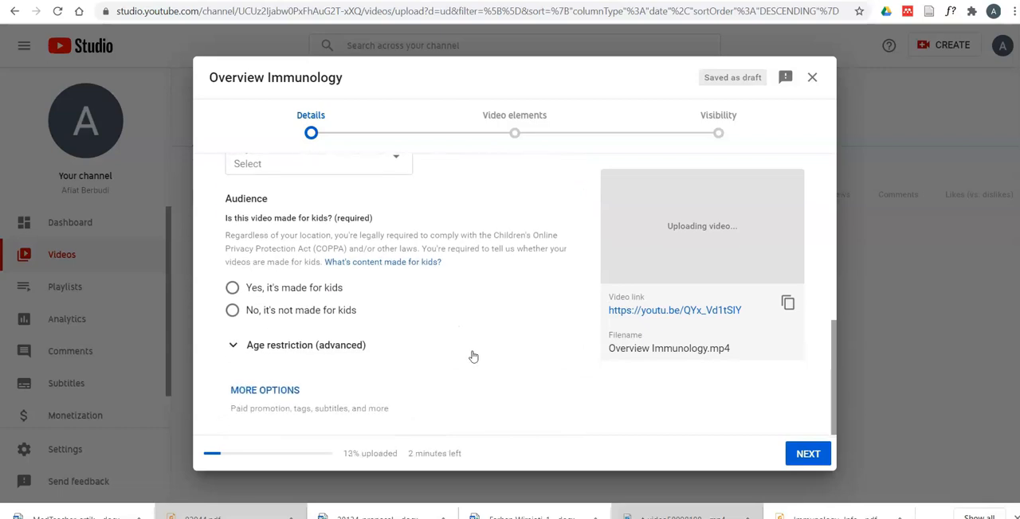
pyautogui.click(232, 315)
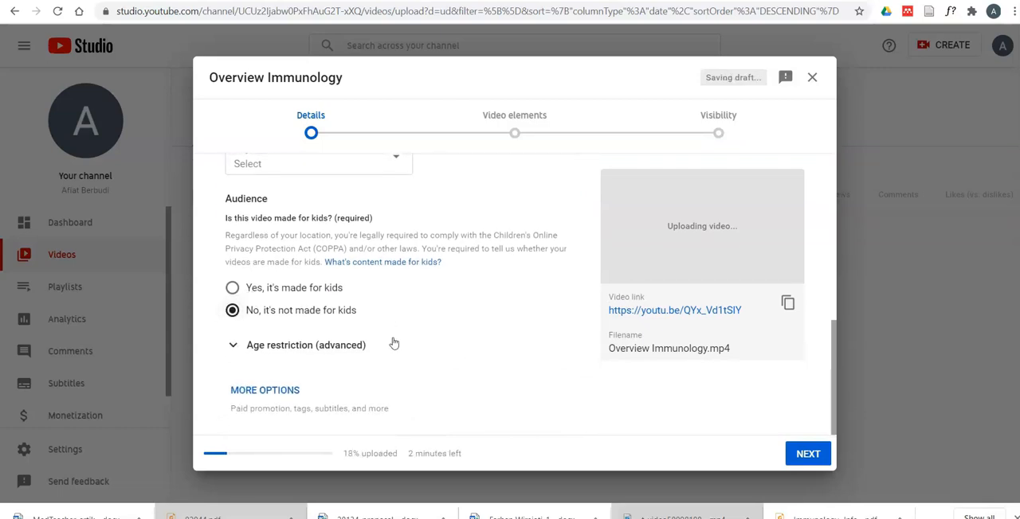
pyautogui.click(808, 462)
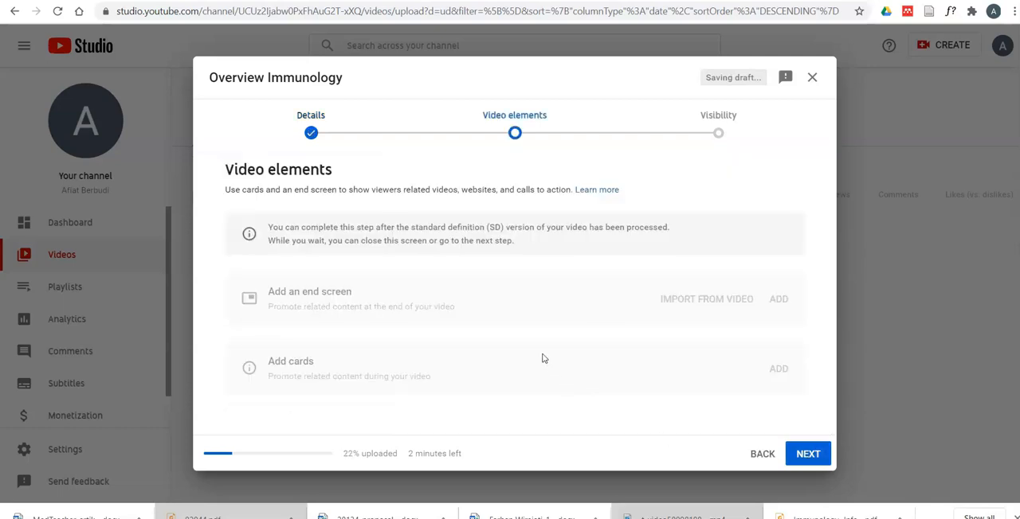
pyautogui.click(808, 457)
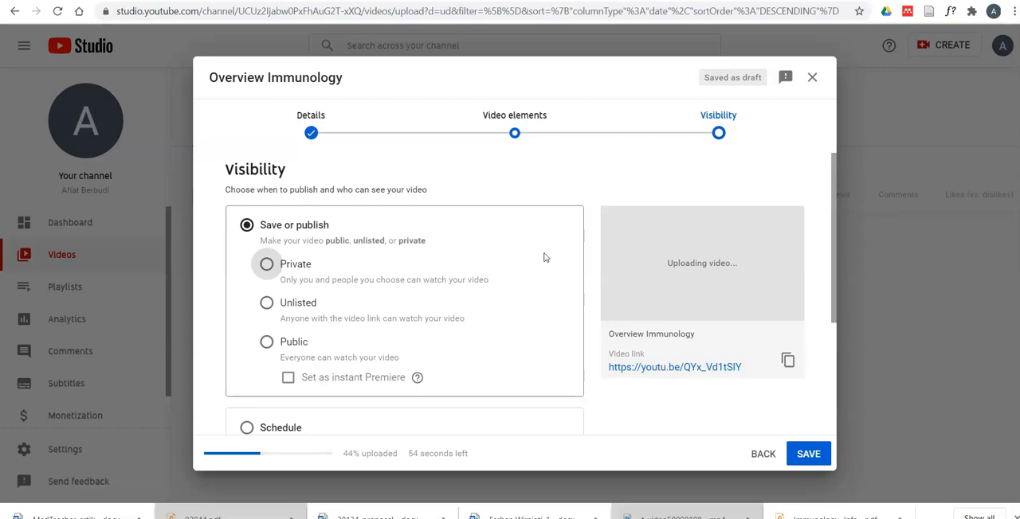
# - Set the video's visibility to Unlisted, save it and dismiss the processing dialog
pyautogui.click(267, 303)
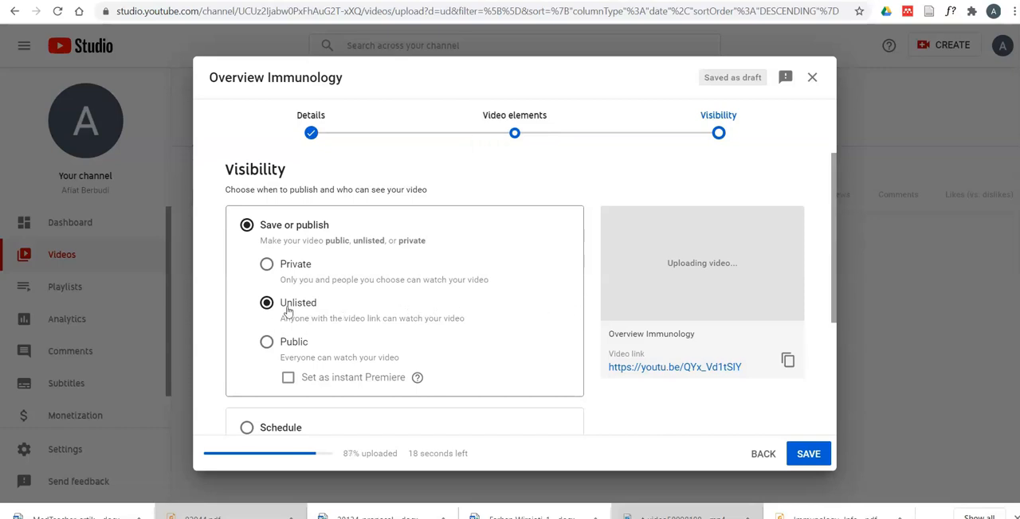
pyautogui.scroll(-2, 478, 318)
pyautogui.click(807, 451)
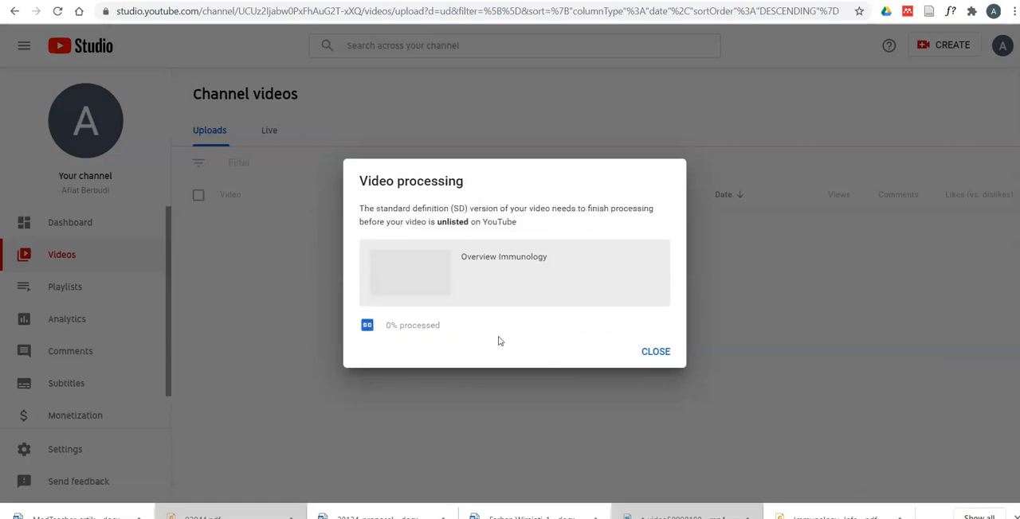
pyautogui.click(654, 352)
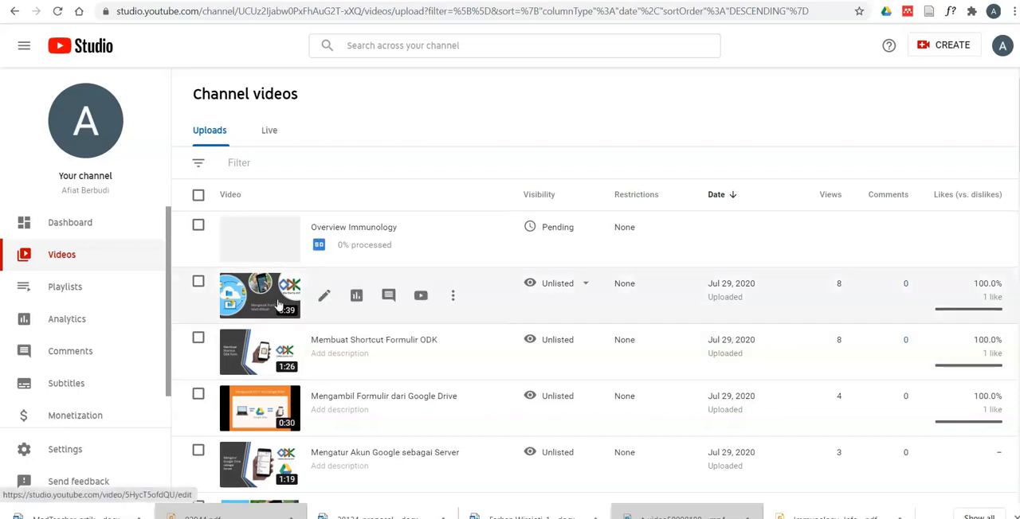
# - Return to the Basic Immunology course in the E-Learning site and add a Page resource to the Introduction section
pyautogui.moveTo(528, 240)
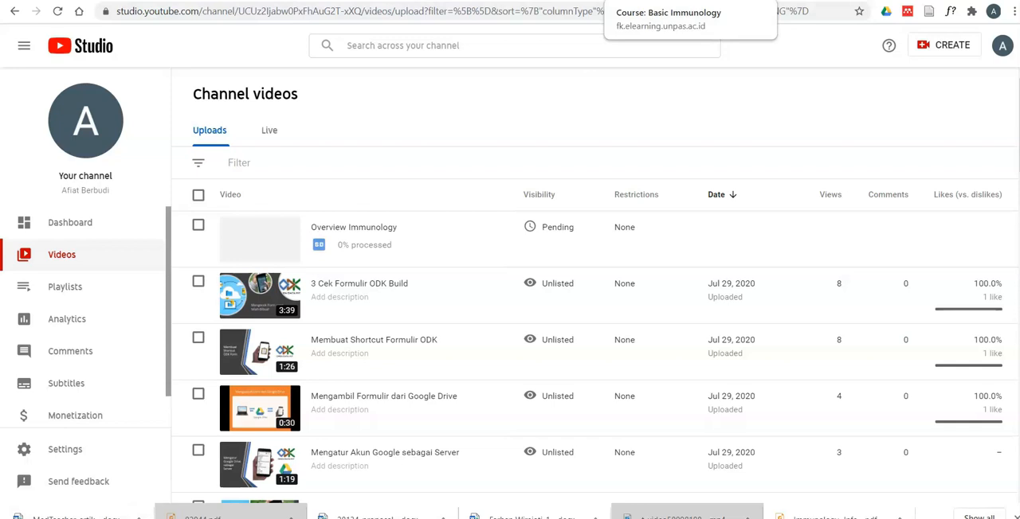
pyautogui.click(665, 0)
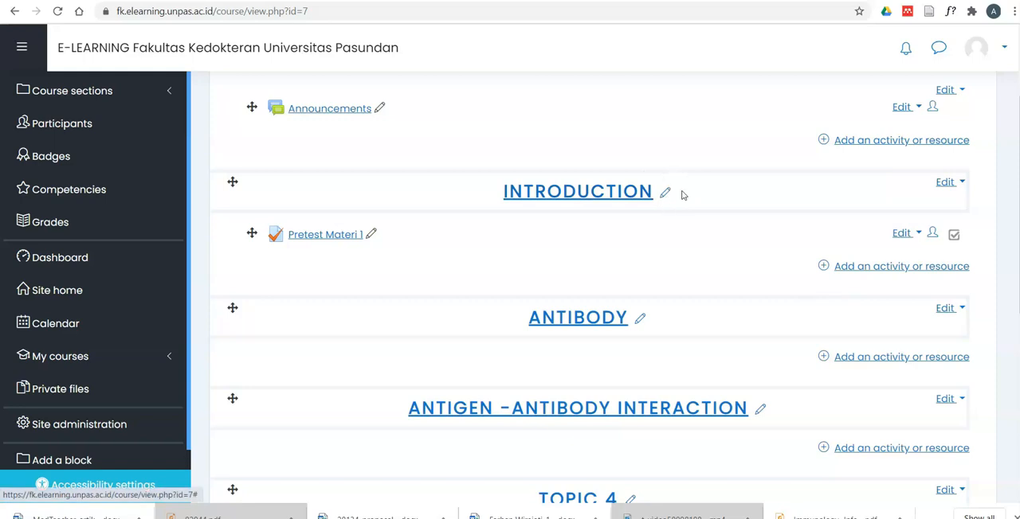
pyautogui.click(864, 272)
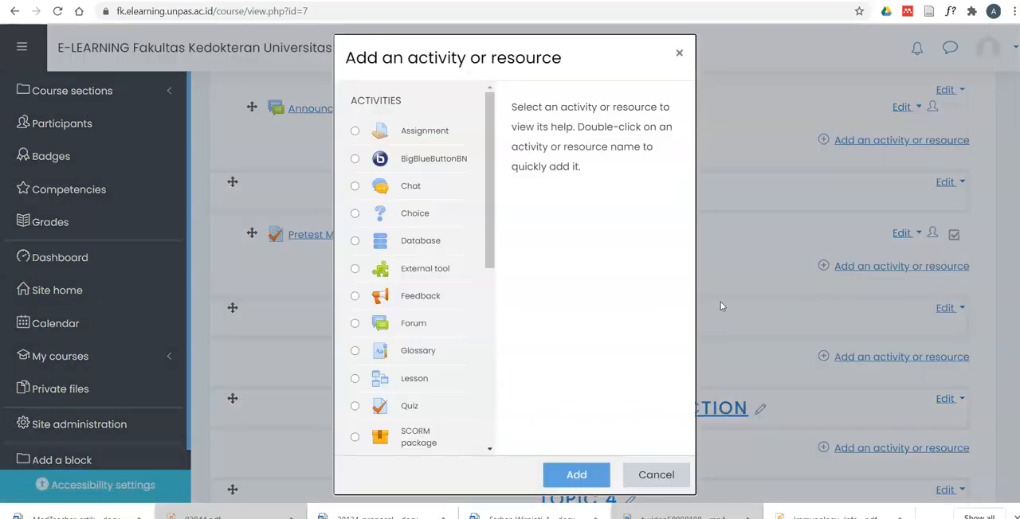
pyautogui.moveTo(487, 227); pyautogui.dragTo(496, 417)
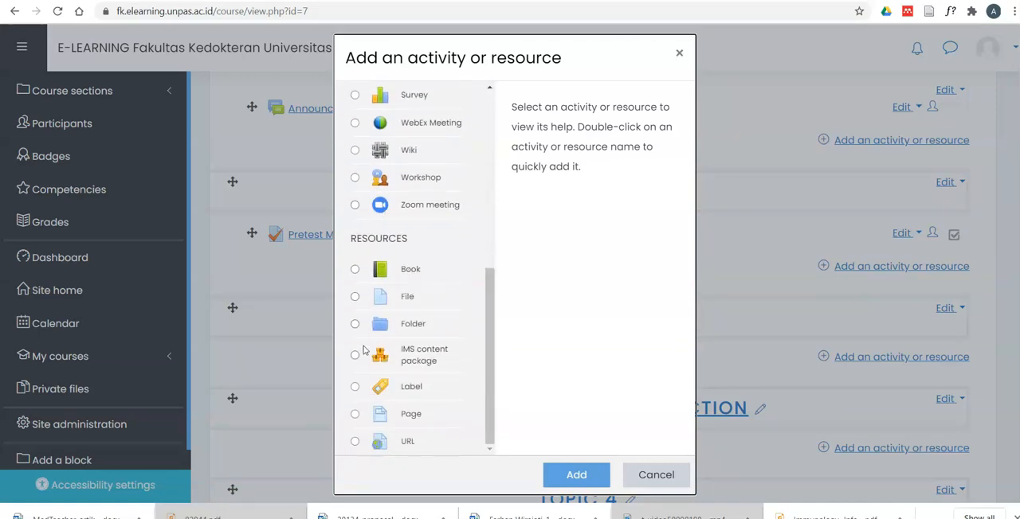
pyautogui.click(355, 415)
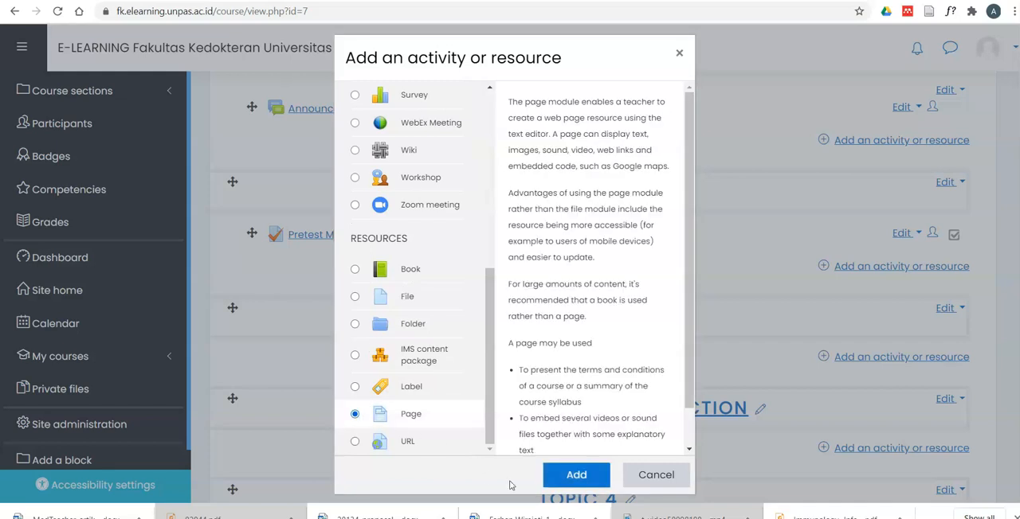
pyautogui.click(577, 478)
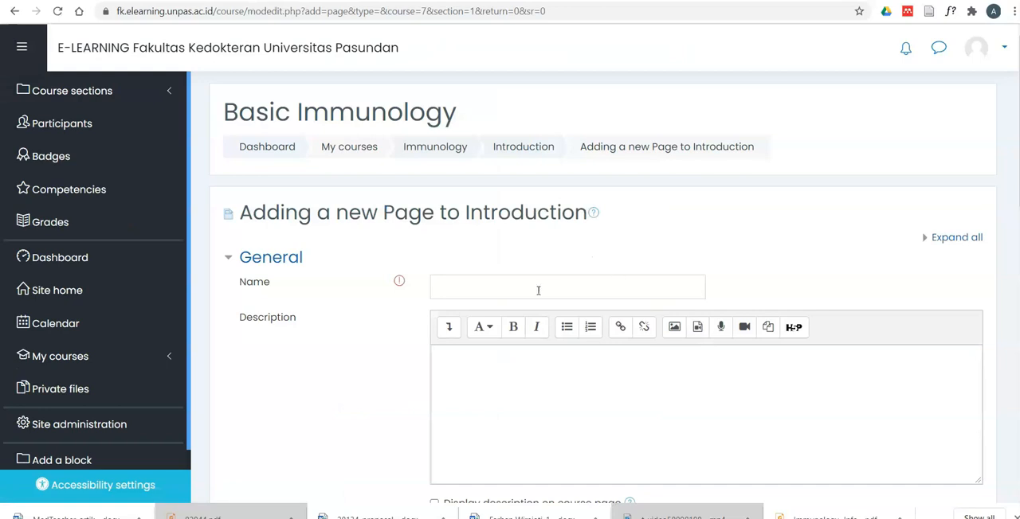
# - Name the new page "Kuliah Overview Immunology"
pyautogui.scroll(-2, 519, 280)
pyautogui.click(490, 157)
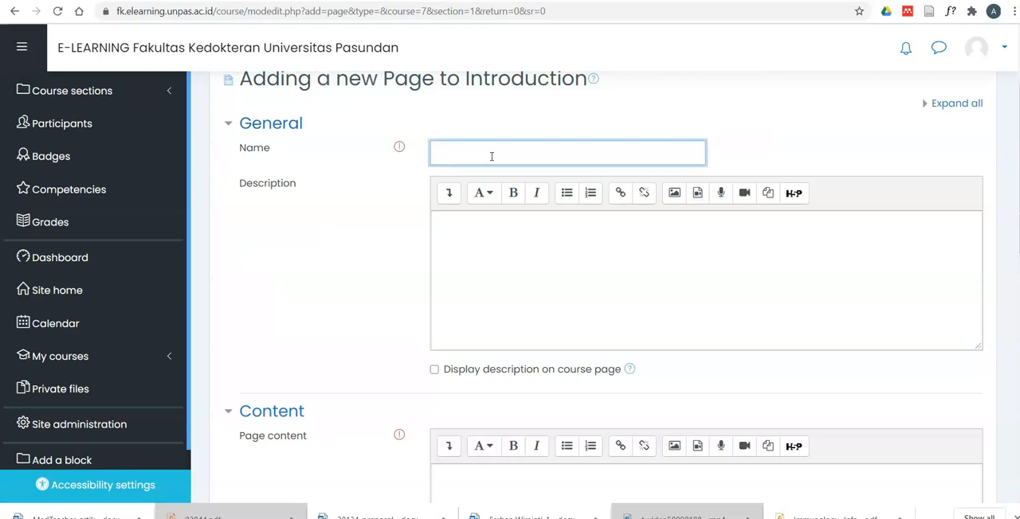
pyautogui.write('Kuliah Overview Immunology')
# - Enter the page description "Kuliah ini merupakan materi ke 1 dari Mata Kuliah Basic Immunology"
pyautogui.click(520, 228)
pyautogui.write('Kuliah ini merupakan materi ke 1 dari Mata Kuliah Basic Immunology')
# - Enter "Setelah anda mengerjakan Pretest materi 1, silahkan anda mengikuti materi kuliah Overview Immunology berikut ini :" as the page content and show it as HTML source
pyautogui.scroll(-2, 450, 358)
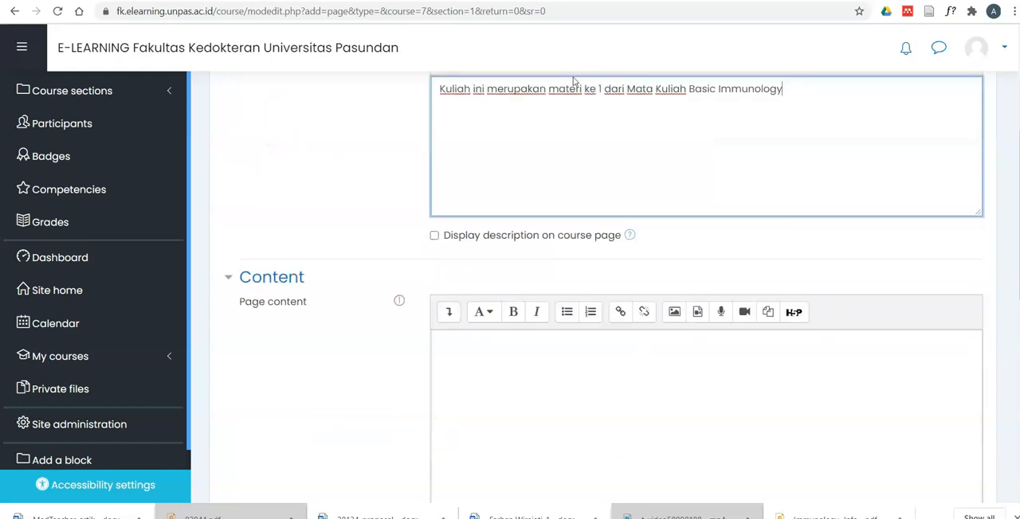
pyautogui.scroll(-2, 598, 109)
pyautogui.scroll(2, 398, 192)
pyautogui.scroll(-2, 491, 234)
pyautogui.click(492, 227)
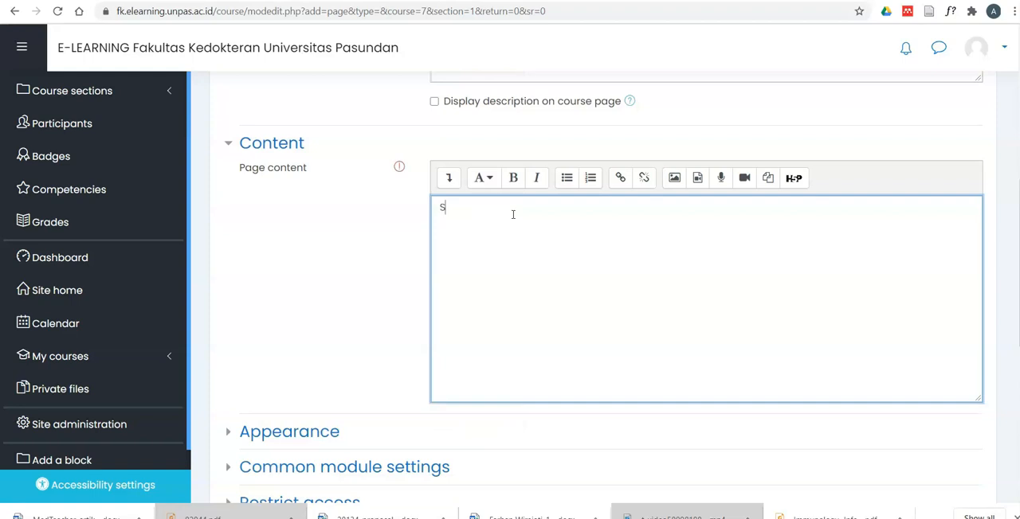
pyautogui.press('BackSpace')
pyautogui.write('Setelah anda mengerjakan')
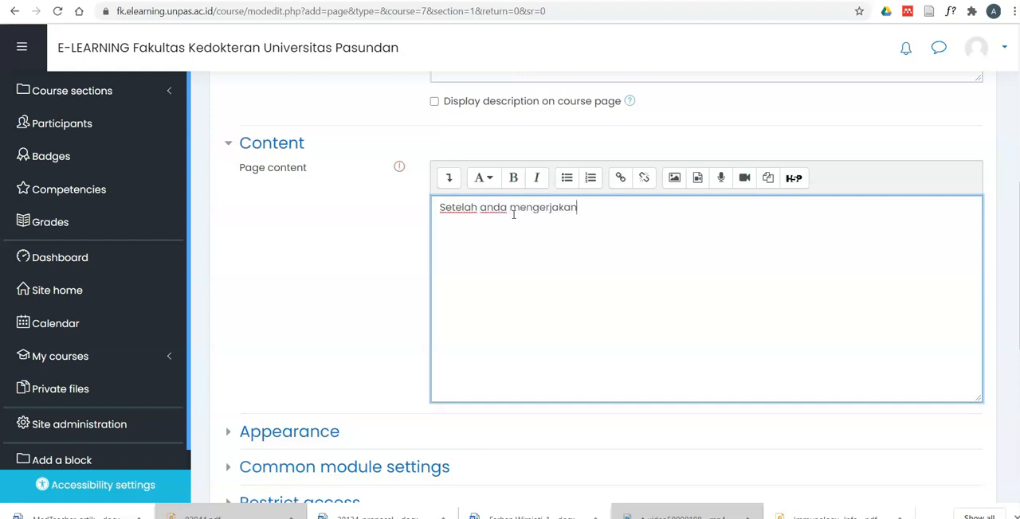
pyautogui.write(' Pretest materi 1, silahkan anda ')
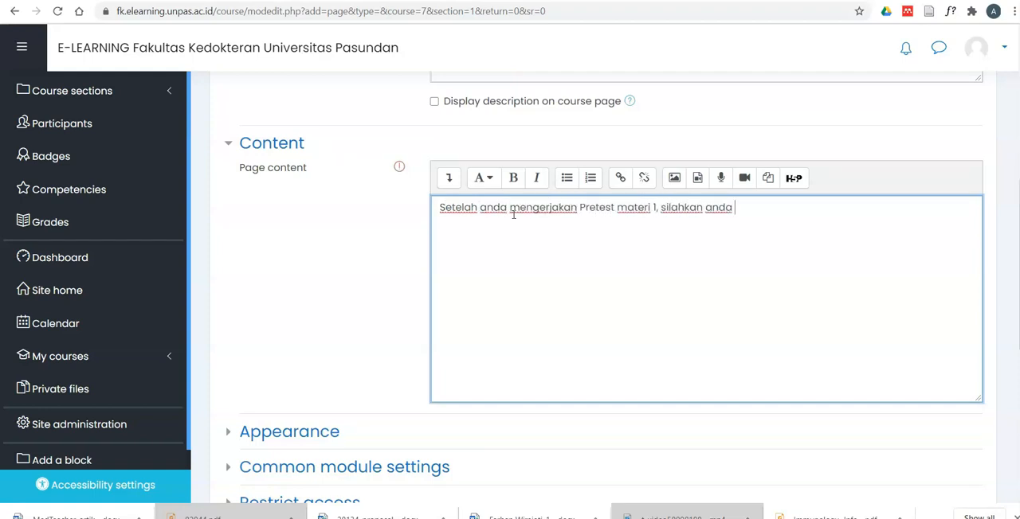
pyautogui.write('mengikuti materi kuliah Overview Immunology berikut ini :')
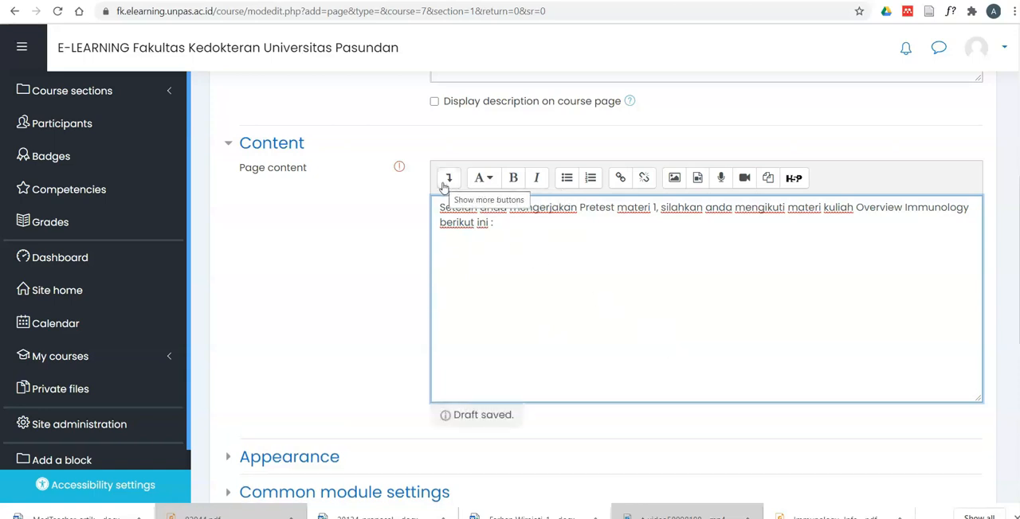
pyautogui.click(448, 181)
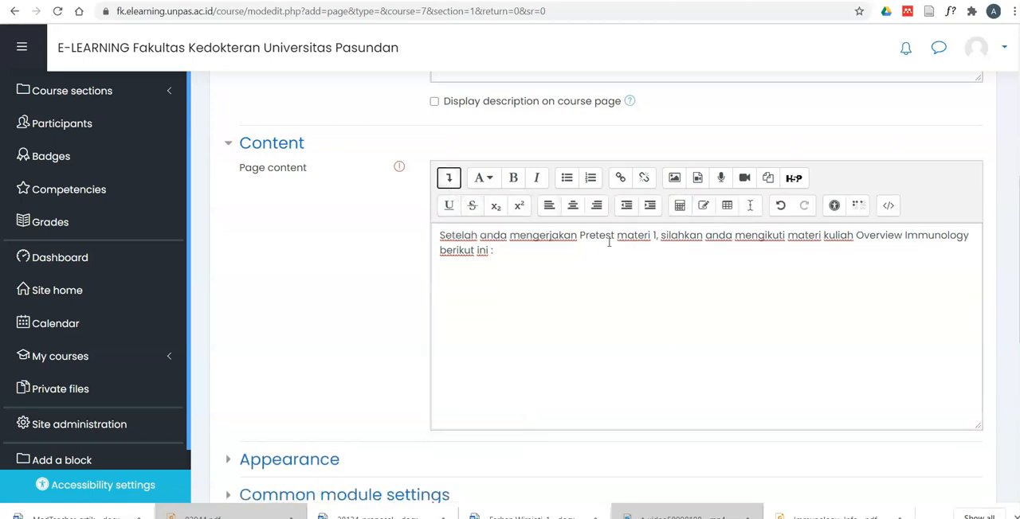
pyautogui.click(892, 213)
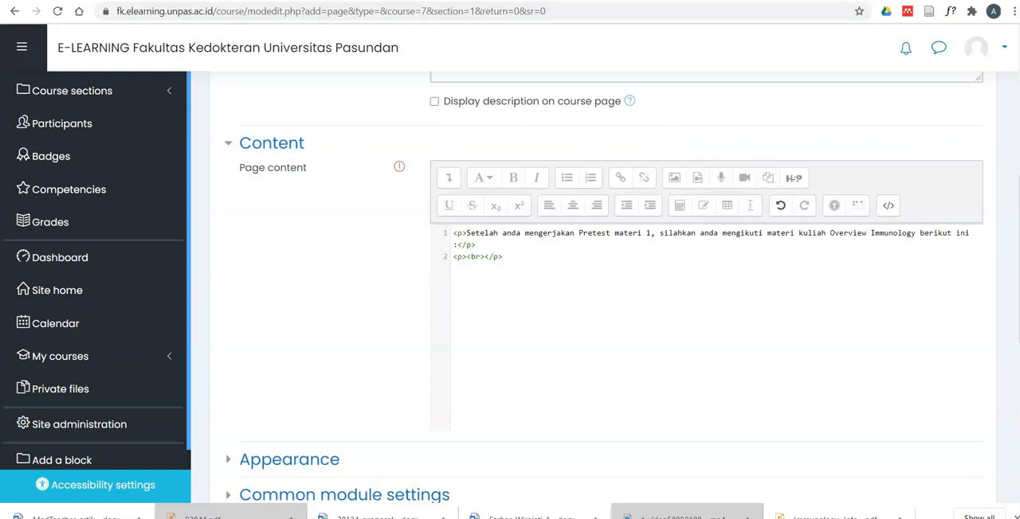
# - Switch to YouTube Studio and open the details of the uploaded Overview Immunology video
pyautogui.click(868, 1)
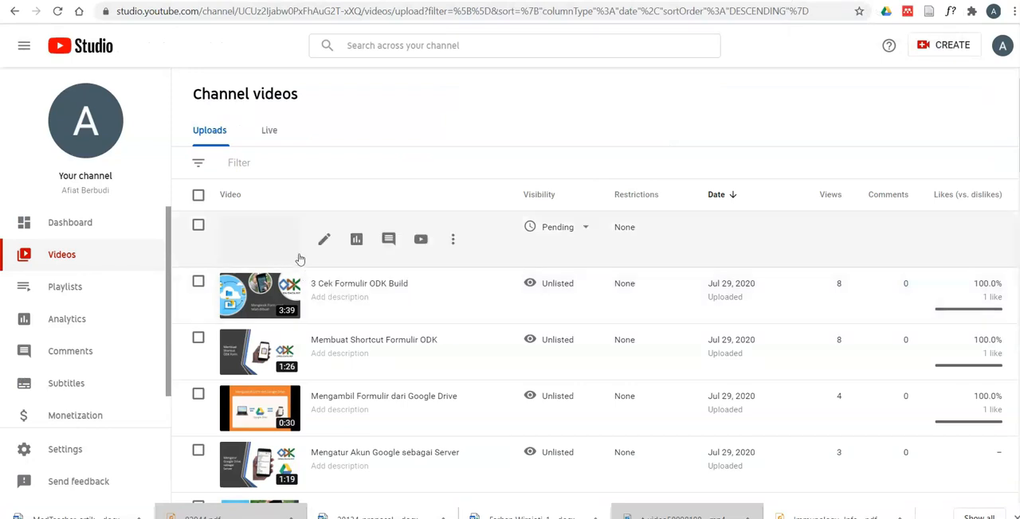
pyautogui.click(279, 241)
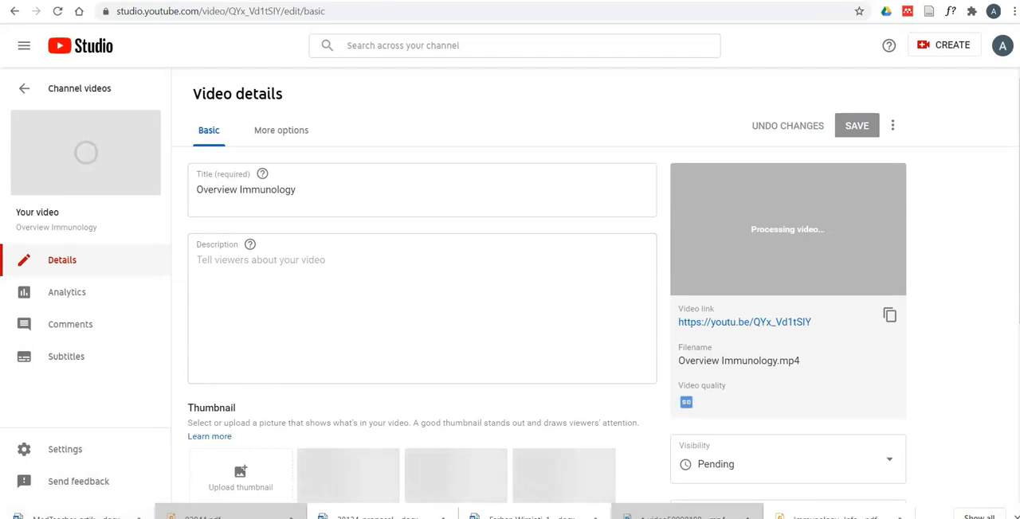
# - Switch back to the Moodle page form and expand its Appearance and Common module settings sections
pyautogui.hotkey('ctrl', 'shift', 'Tab')
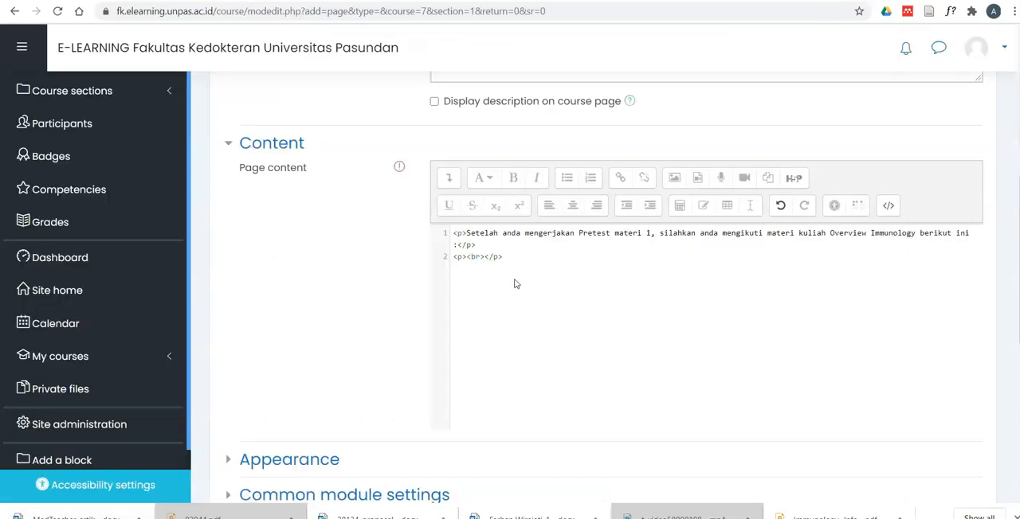
pyautogui.click(550, 262)
pyautogui.scroll(-1, 345, 300)
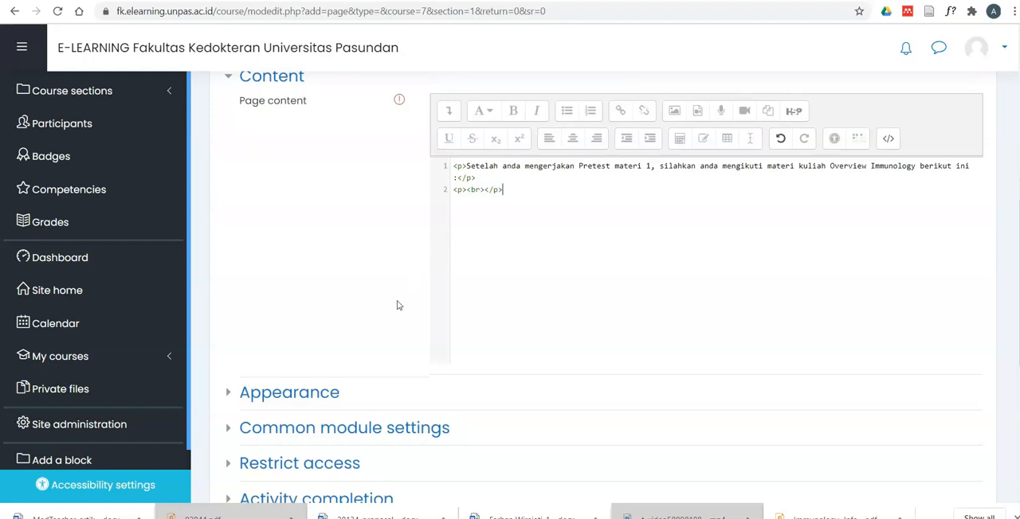
pyautogui.scroll(-2, 399, 305)
pyautogui.click(266, 265)
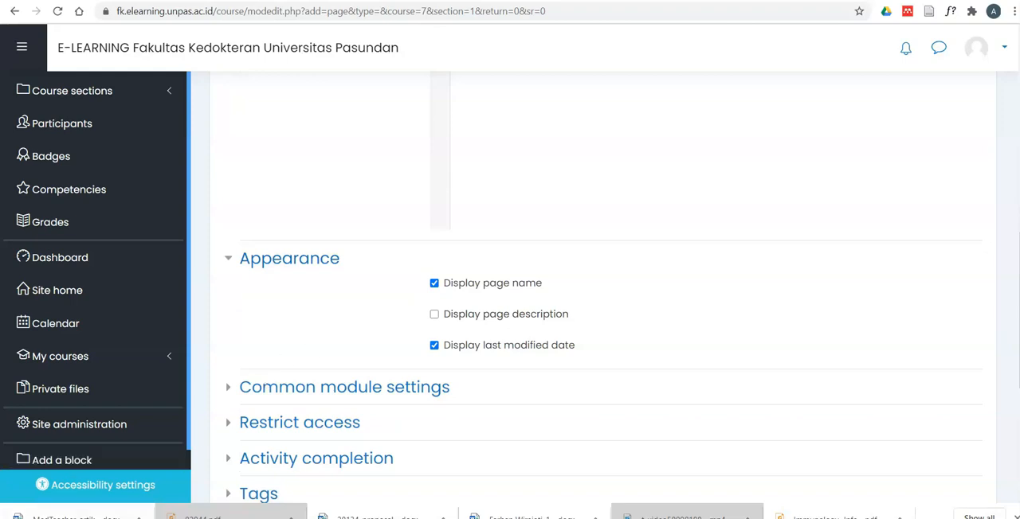
pyautogui.scroll(-1, 325, 336)
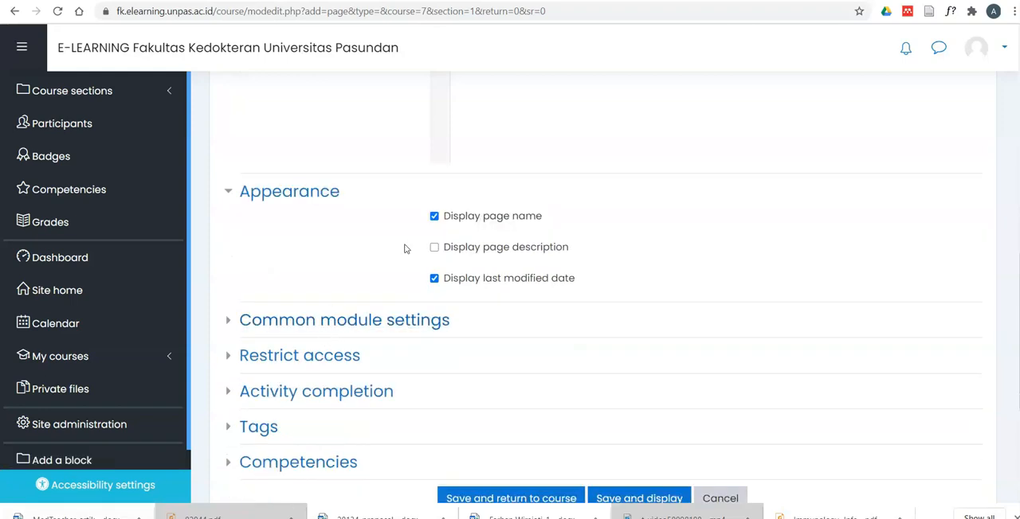
pyautogui.click(273, 323)
pyautogui.scroll(-2, 346, 290)
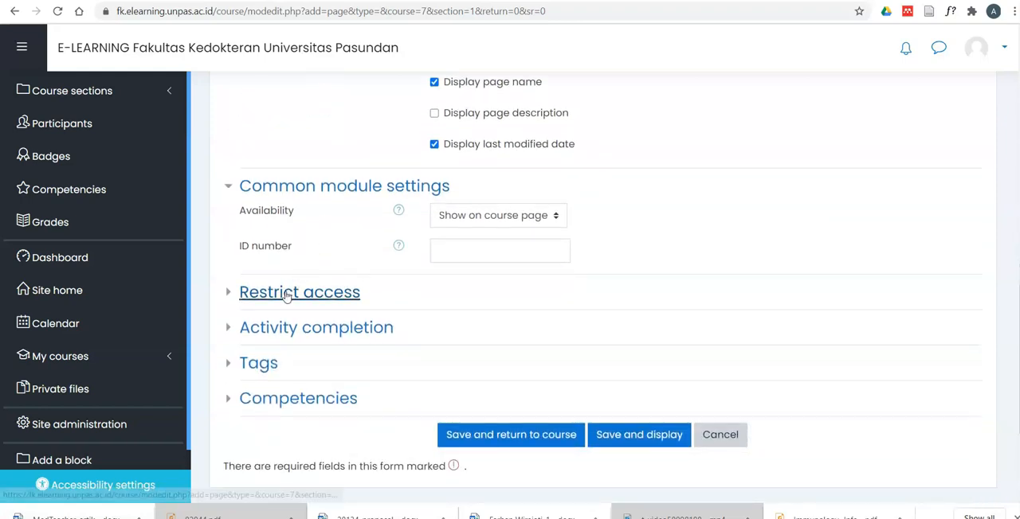
# - Add an activity completion restriction requiring Pretest Materi 1 to be marked complete before students can access the page
pyautogui.click(255, 296)
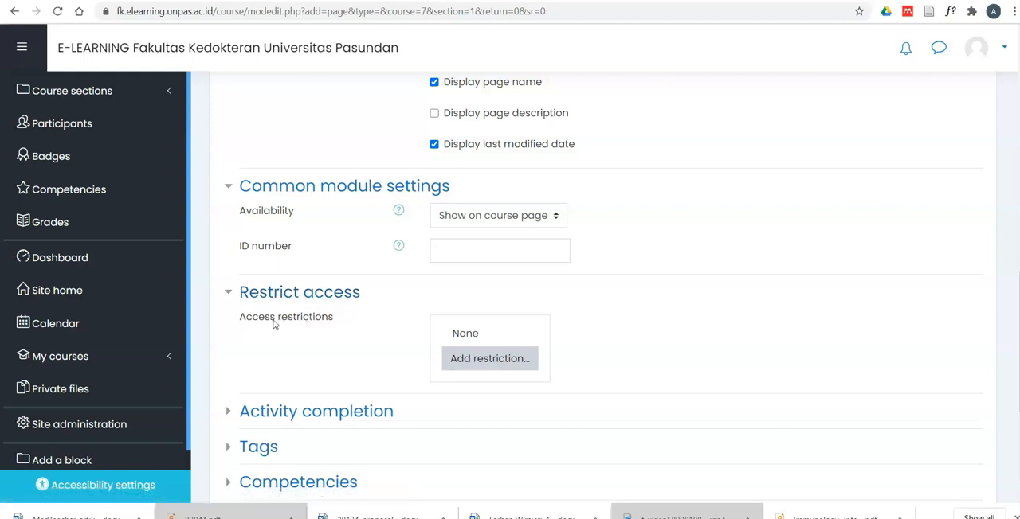
pyautogui.click(466, 369)
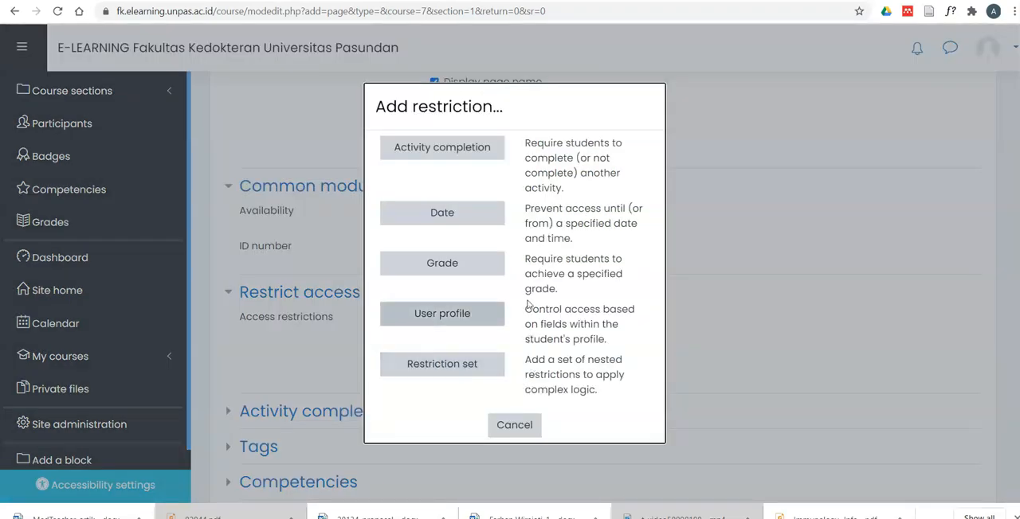
pyautogui.click(431, 158)
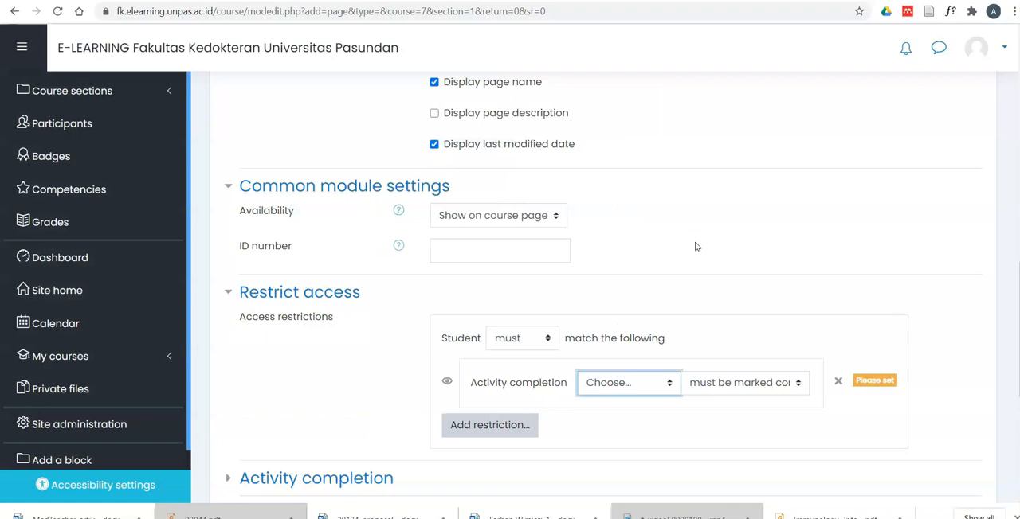
pyautogui.scroll(-2, 690, 262)
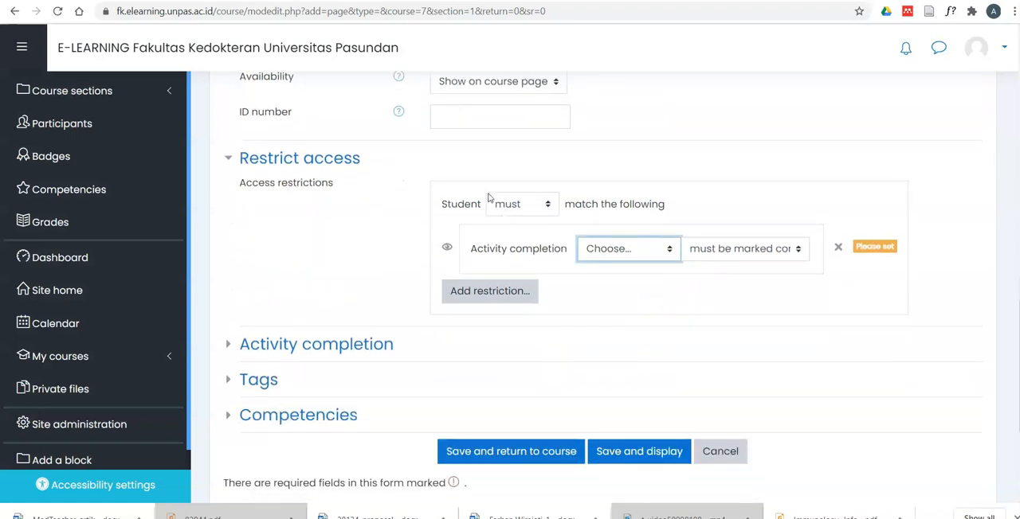
pyautogui.click(669, 251)
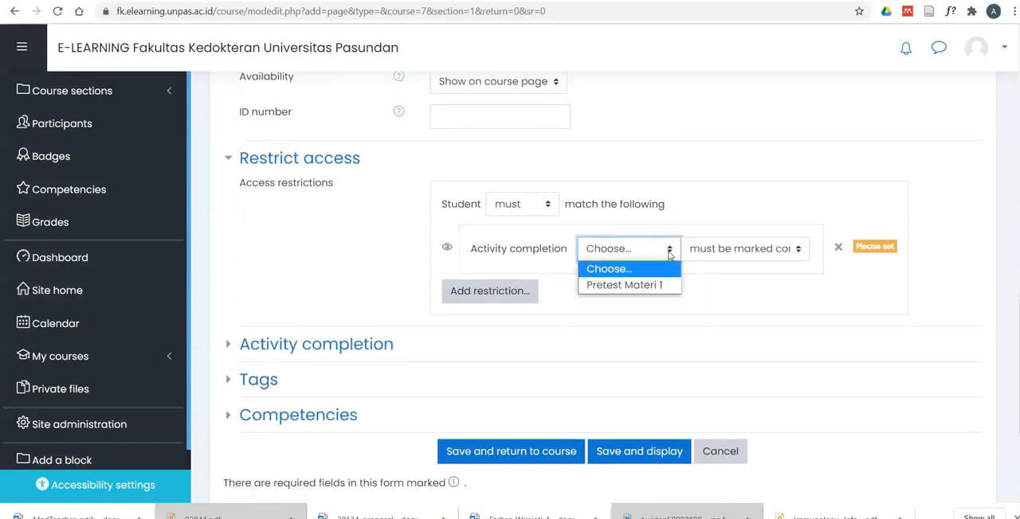
pyautogui.click(642, 285)
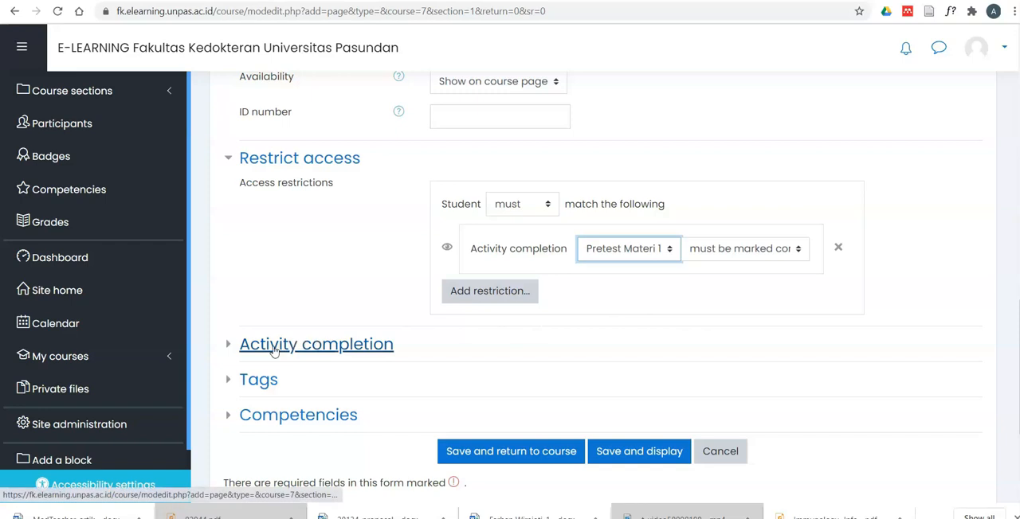
# - Check the processing of the Overview Immunology video in YouTube Studio and go back to the Moodle page form
pyautogui.scroll(3, 544, 331)
pyautogui.scroll(5, 545, 330)
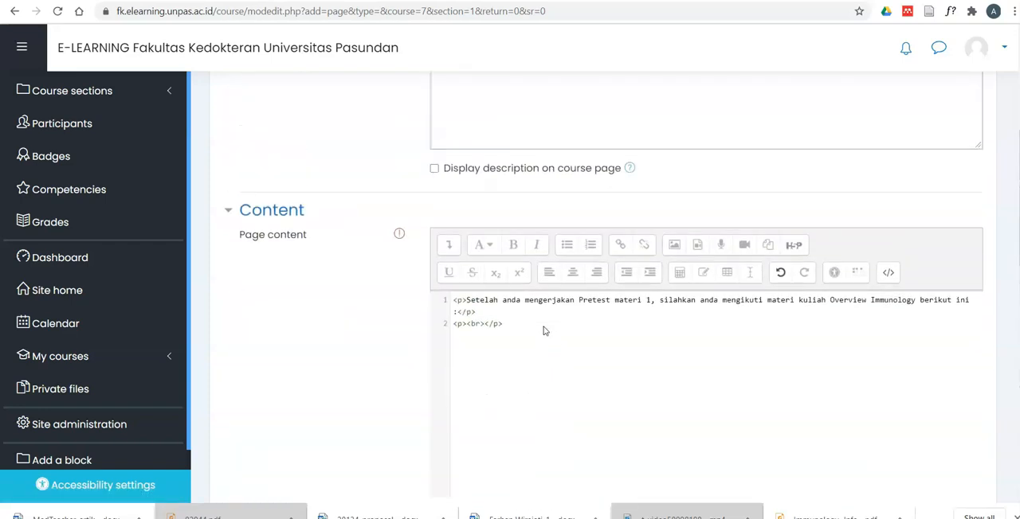
pyautogui.click(787, 0)
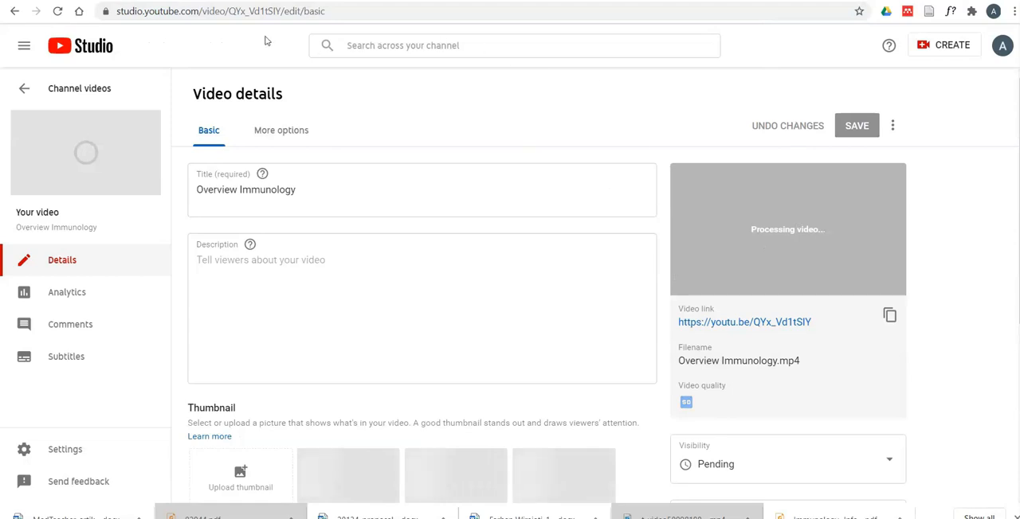
pyautogui.click(638, 1)
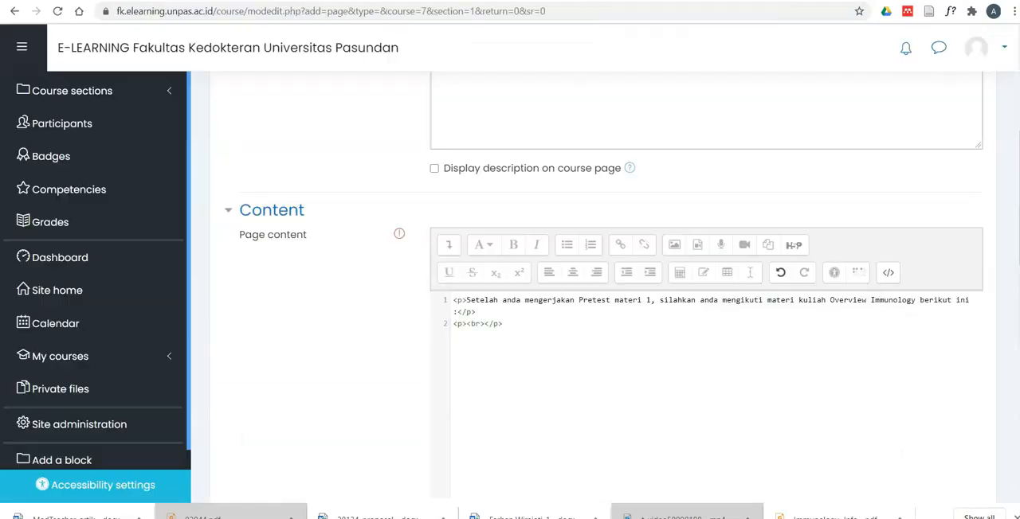
pyautogui.scroll(2, 589, 287)
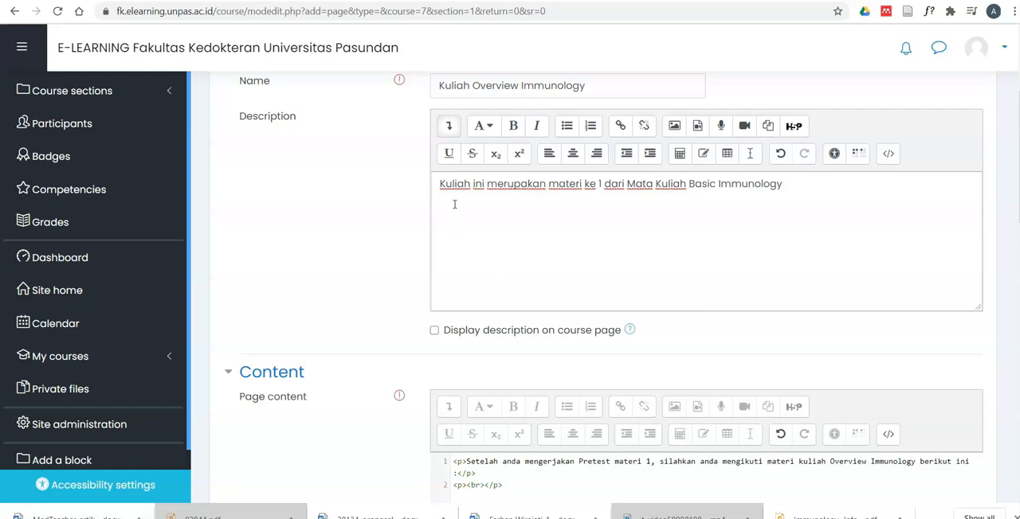
pyautogui.scroll(-3, 523, 234)
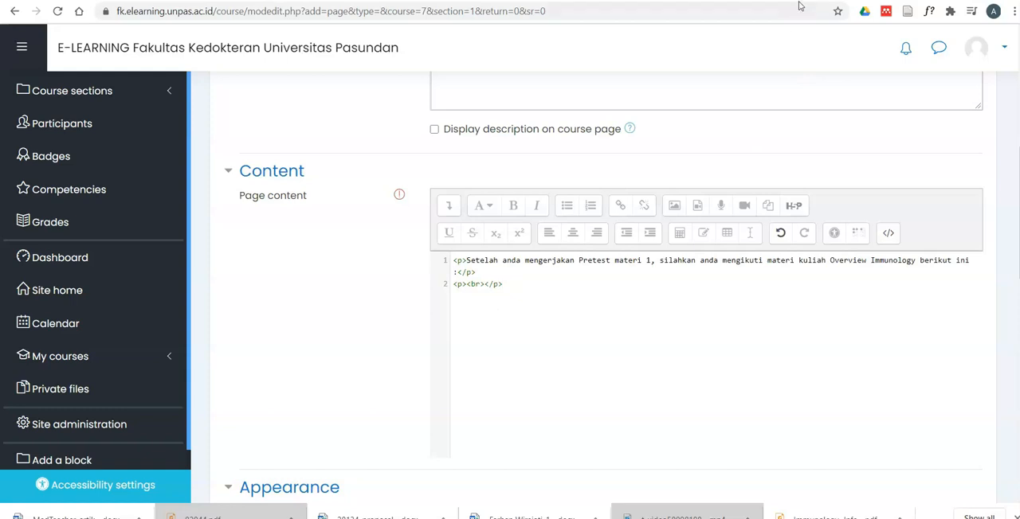
# - Switch to YouTube Studio, open the Overview Immunology video's watch page from its video link and pause playback
pyautogui.click(828, 1)
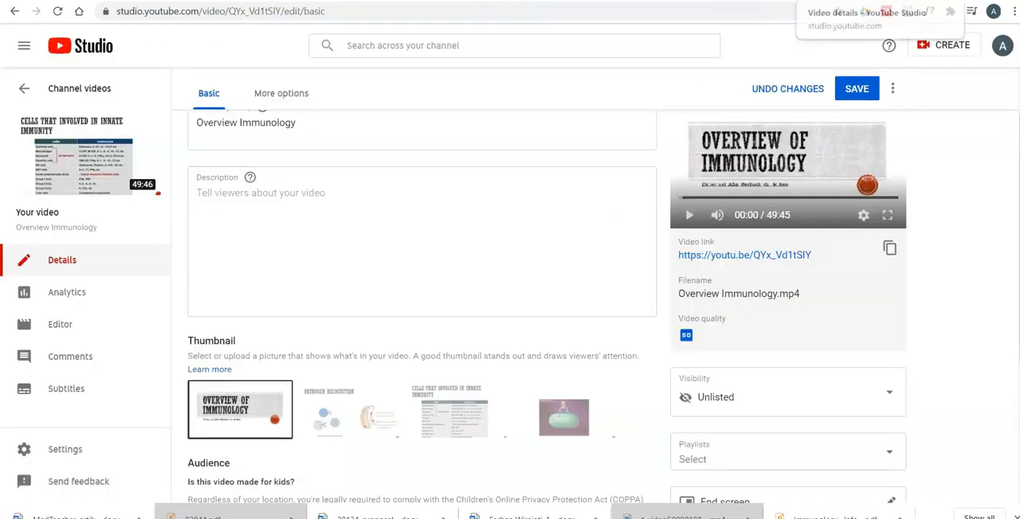
pyautogui.click(843, 1)
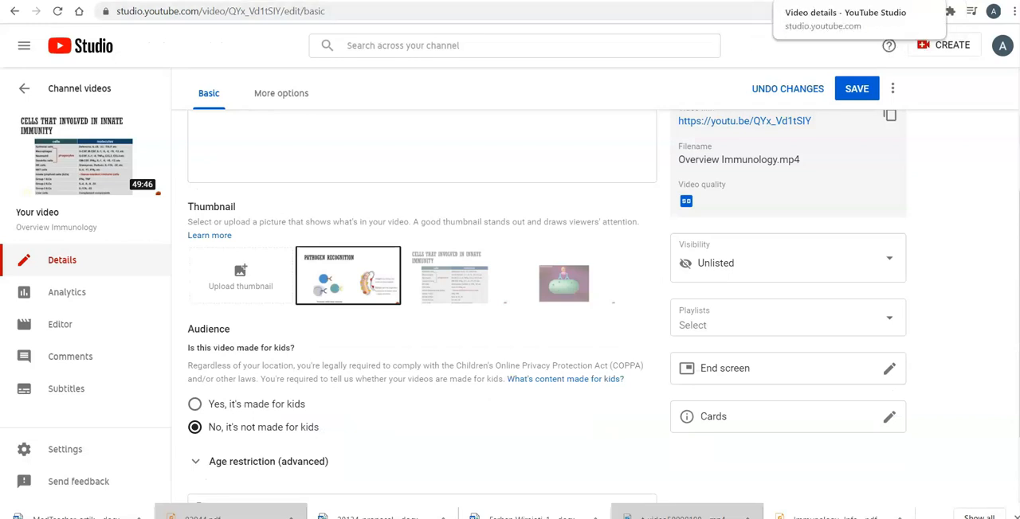
pyautogui.click(828, 1)
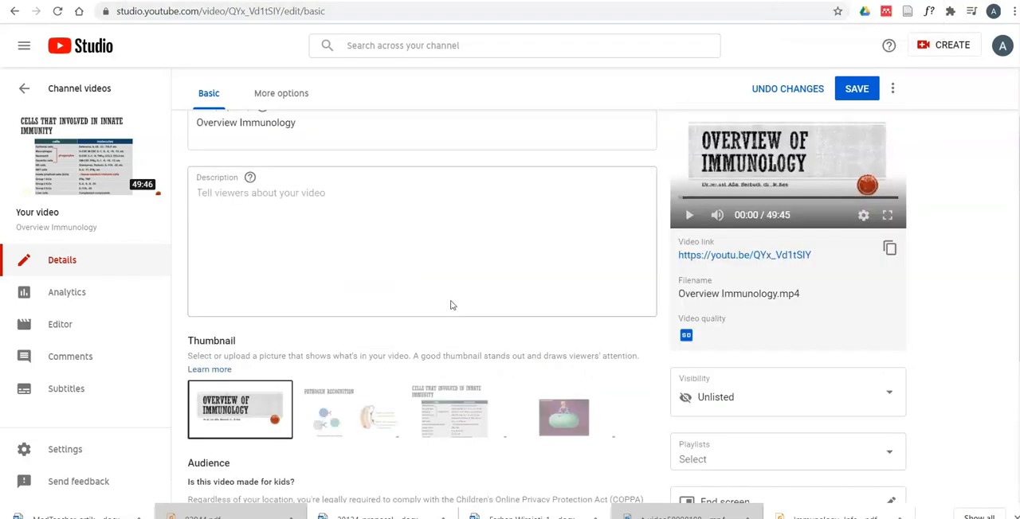
pyautogui.scroll(1, 450, 269)
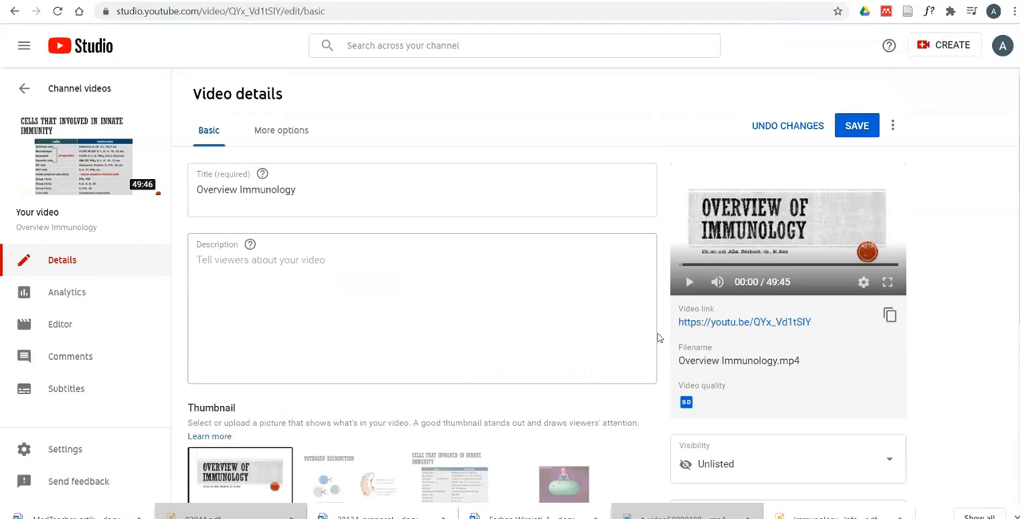
pyautogui.click(721, 323)
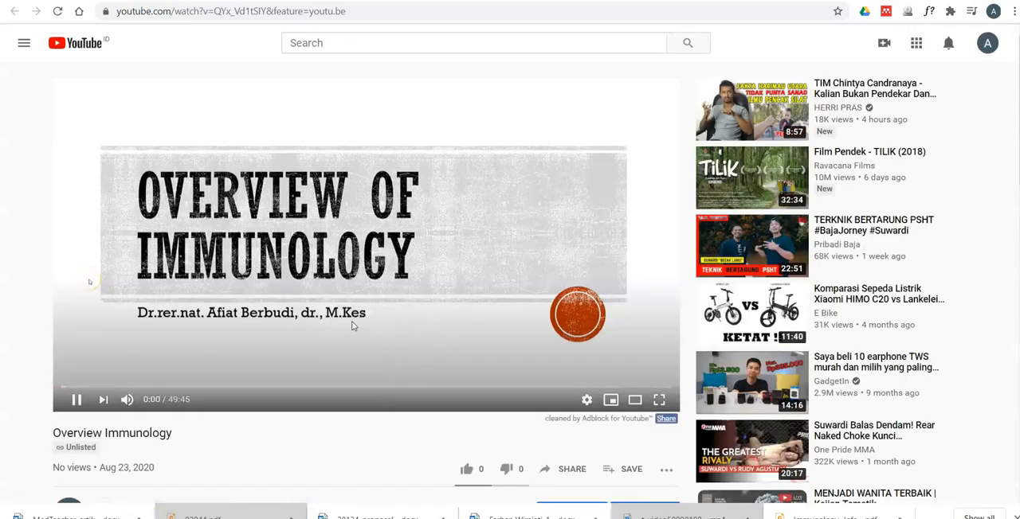
pyautogui.click(351, 321)
# - Copy the video's embed code and paste it after the last line of the Moodle page content's HTML source
pyautogui.rightClick(449, 218)
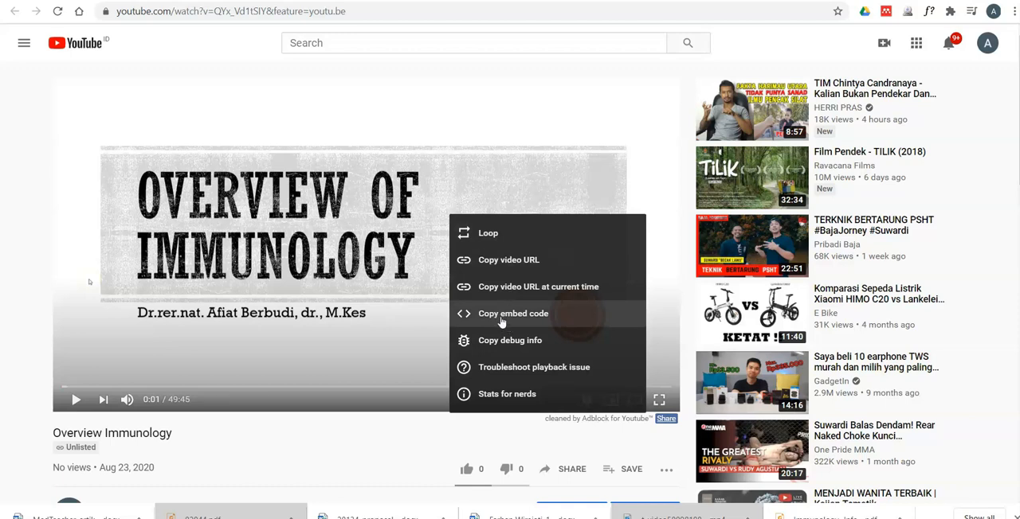
pyautogui.click(500, 315)
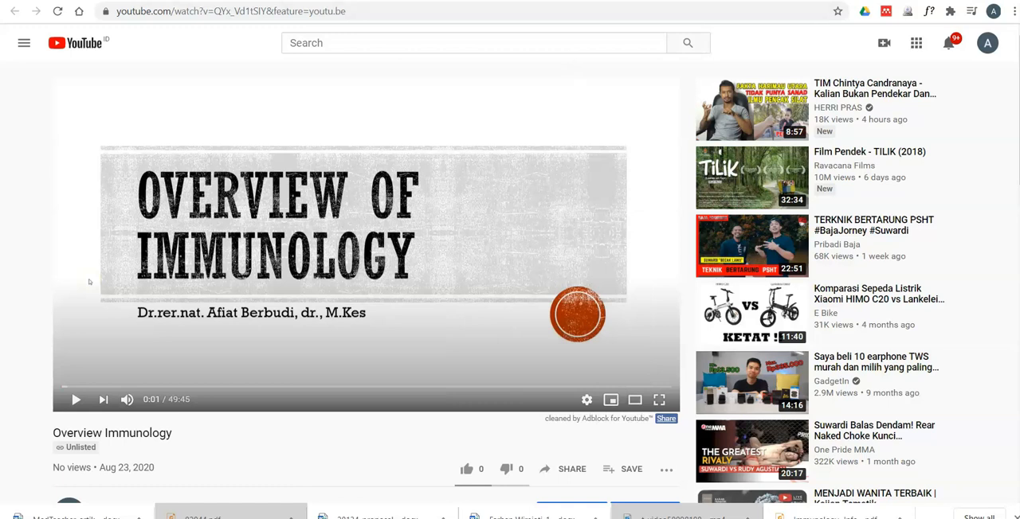
pyautogui.click(610, 1)
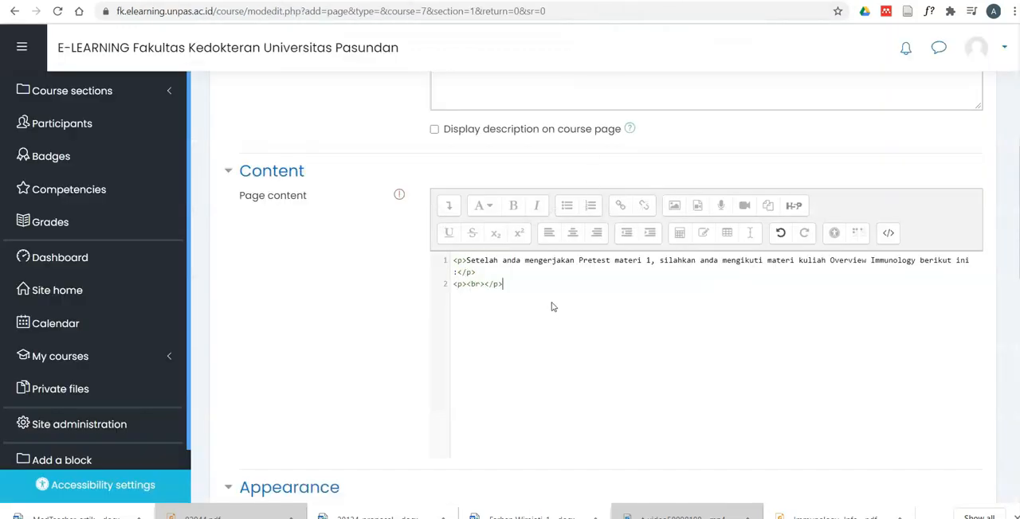
pyautogui.click(511, 286)
pyautogui.rightClick(511, 286)
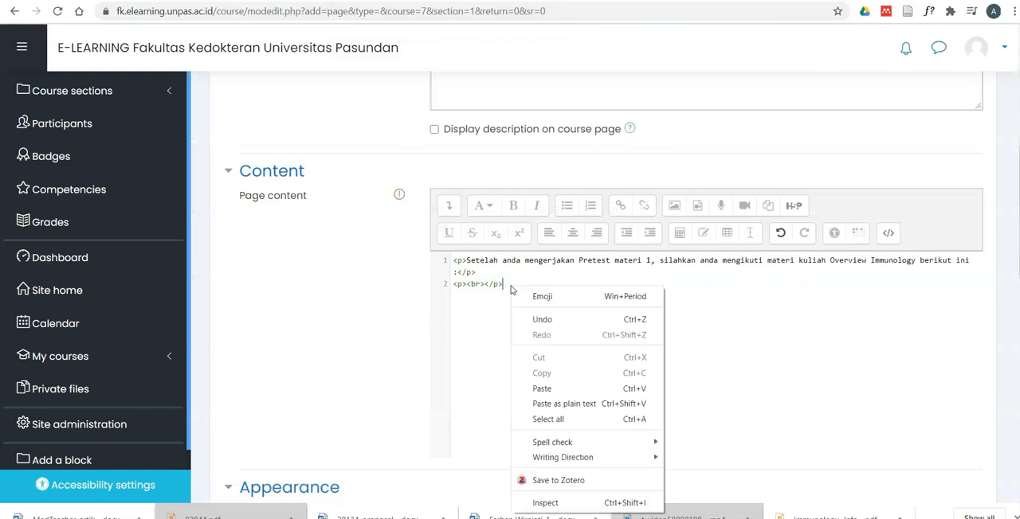
pyautogui.click(543, 389)
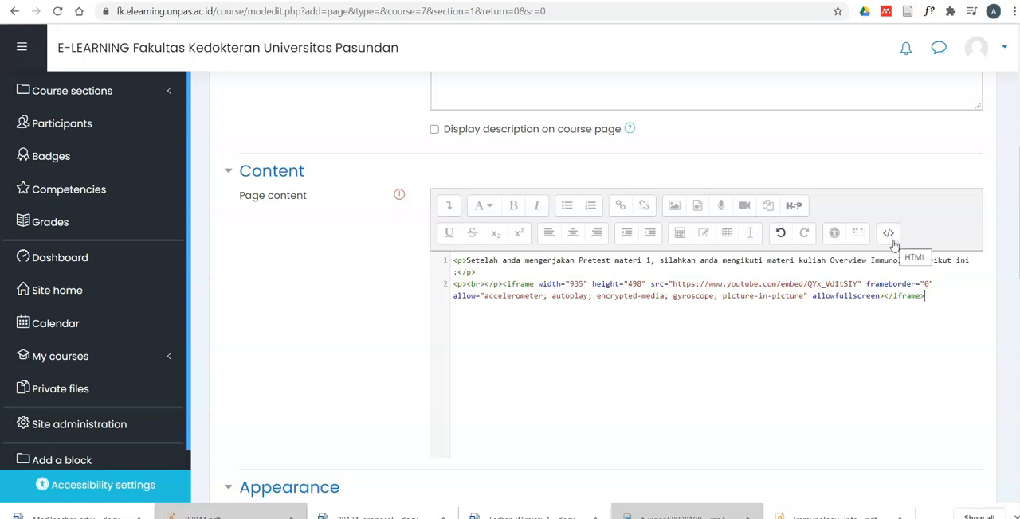
# - Switch the page content from HTML source to the visual editor and check the embedded video
pyautogui.click(889, 234)
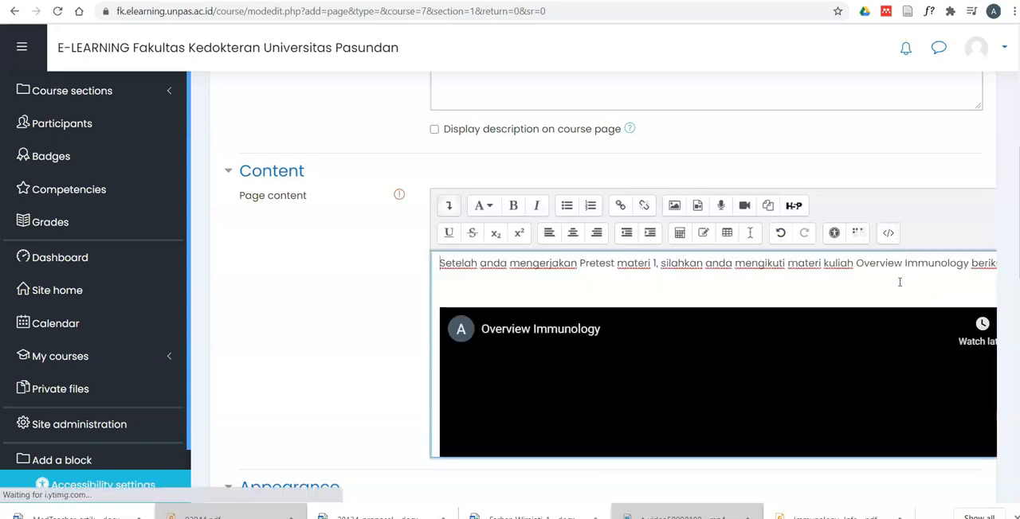
pyautogui.scroll(-1, 883, 347)
pyautogui.scroll(-2, 883, 347)
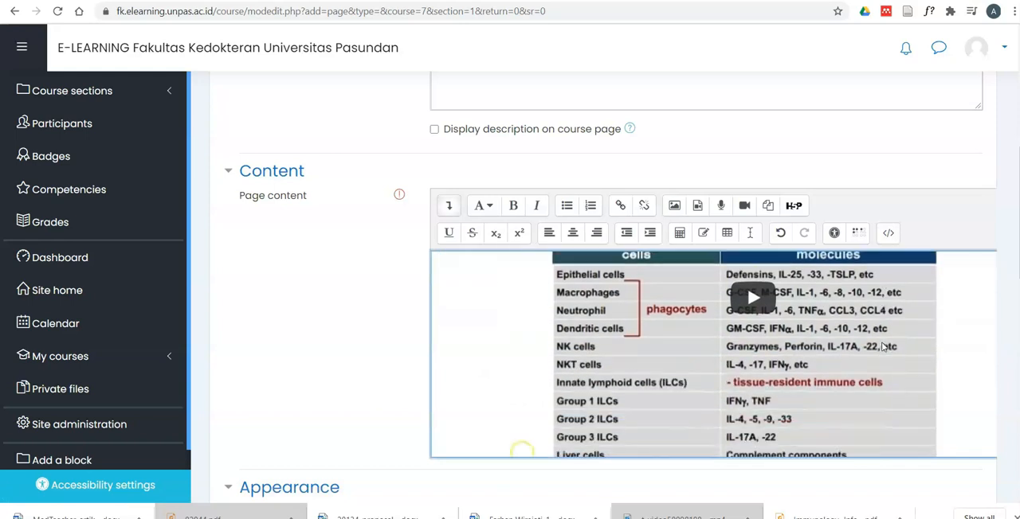
pyautogui.scroll(3, 883, 348)
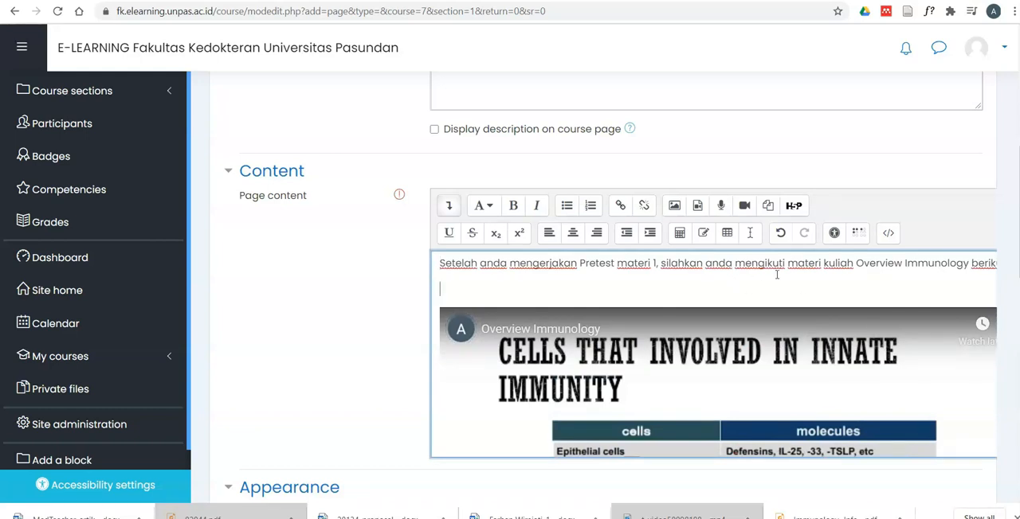
pyautogui.scroll(-1, 777, 274)
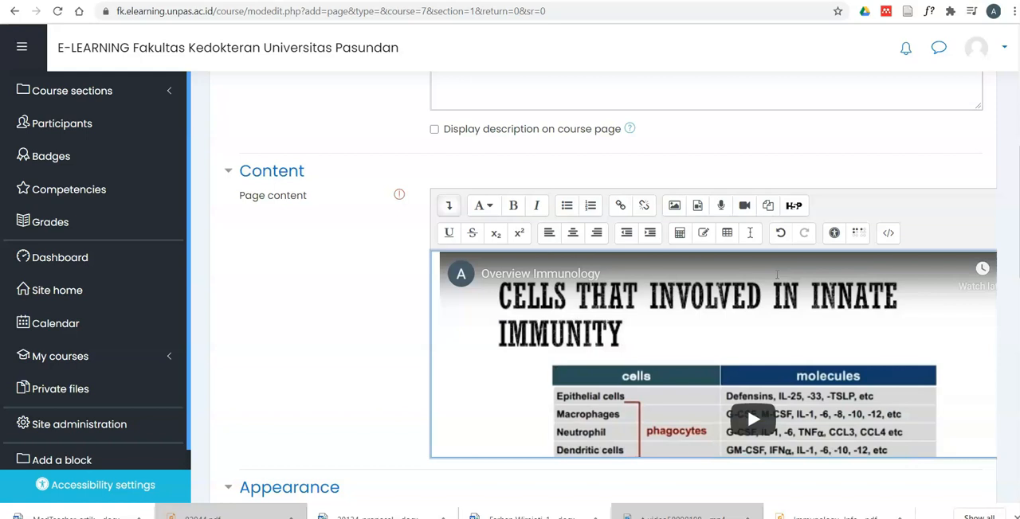
pyautogui.scroll(3, 771, 287)
pyautogui.scroll(-3, 737, 357)
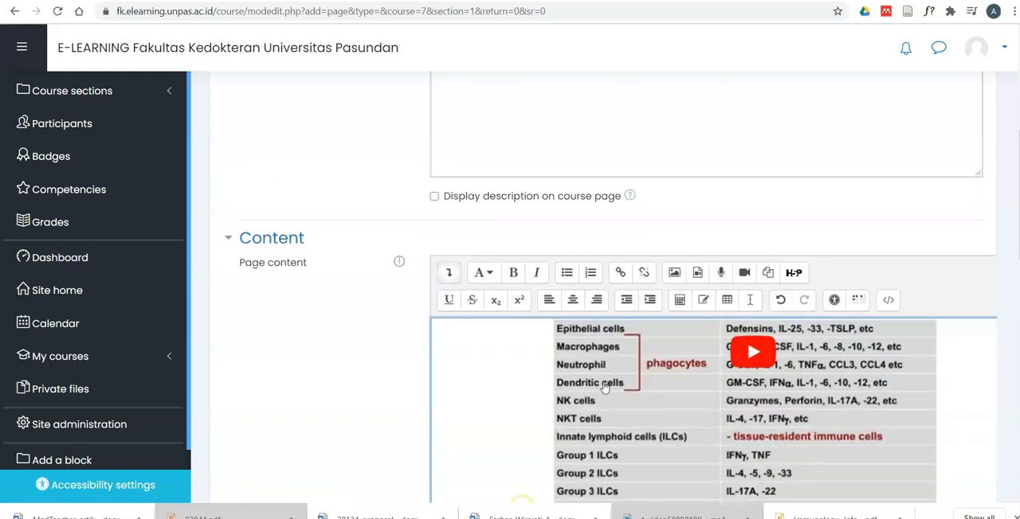
# - Save and display the Kuliah Overview Immunology page, and view the embedded video on it
pyautogui.scroll(-6, 521, 431)
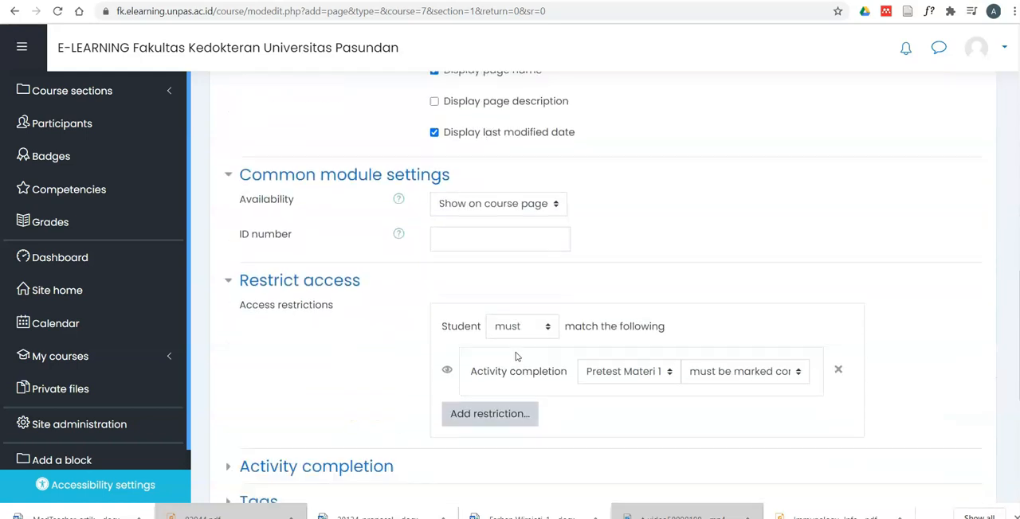
pyautogui.scroll(-4, 517, 358)
pyautogui.click(625, 305)
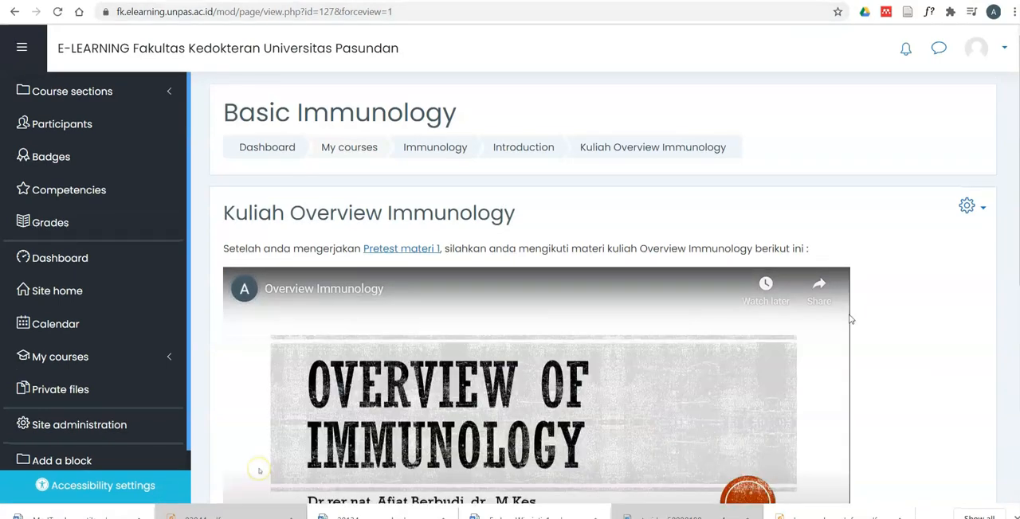
pyautogui.scroll(-1, 849, 319)
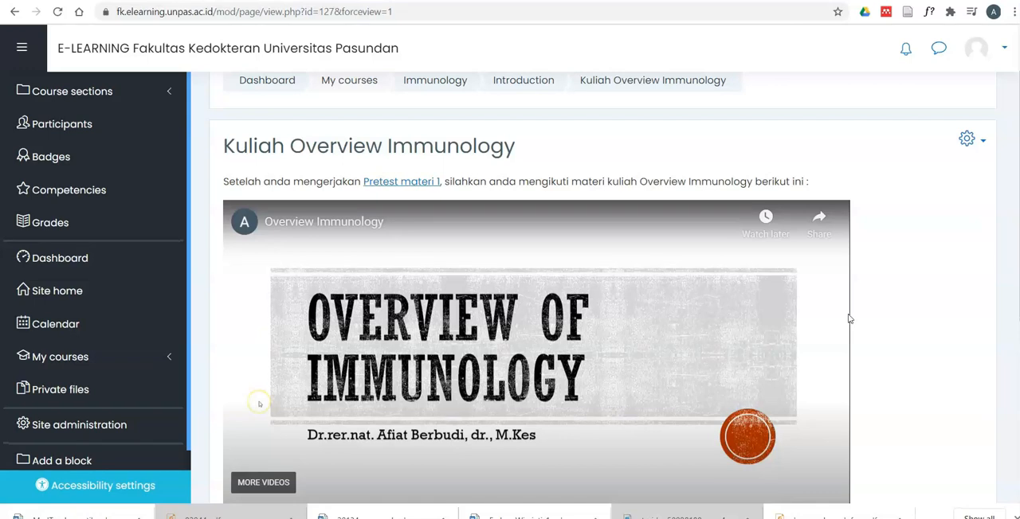
# - Play the embedded Overview Immunology video and skip ahead to about 7:30
pyautogui.scroll(-1, 845, 321)
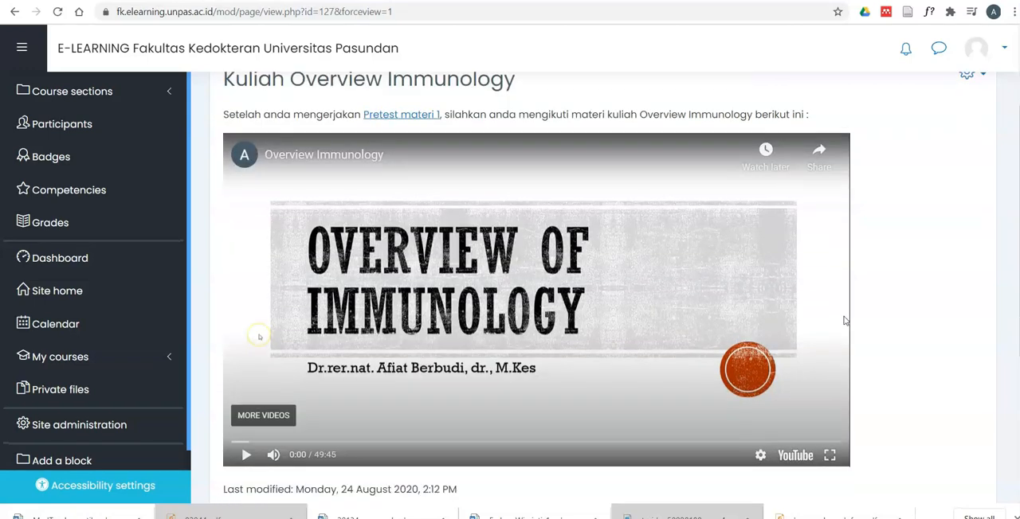
pyautogui.click(244, 459)
pyautogui.moveTo(257, 459)
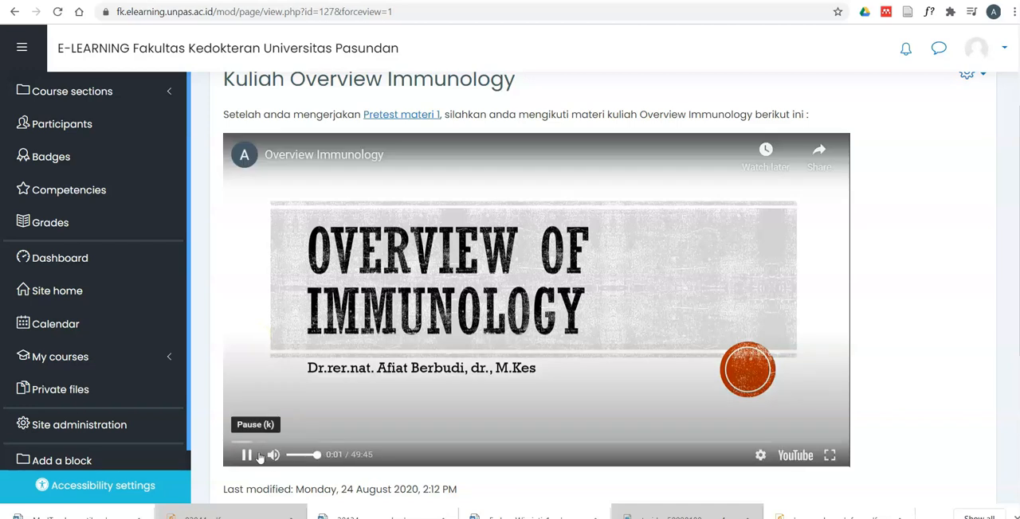
pyautogui.click(321, 439)
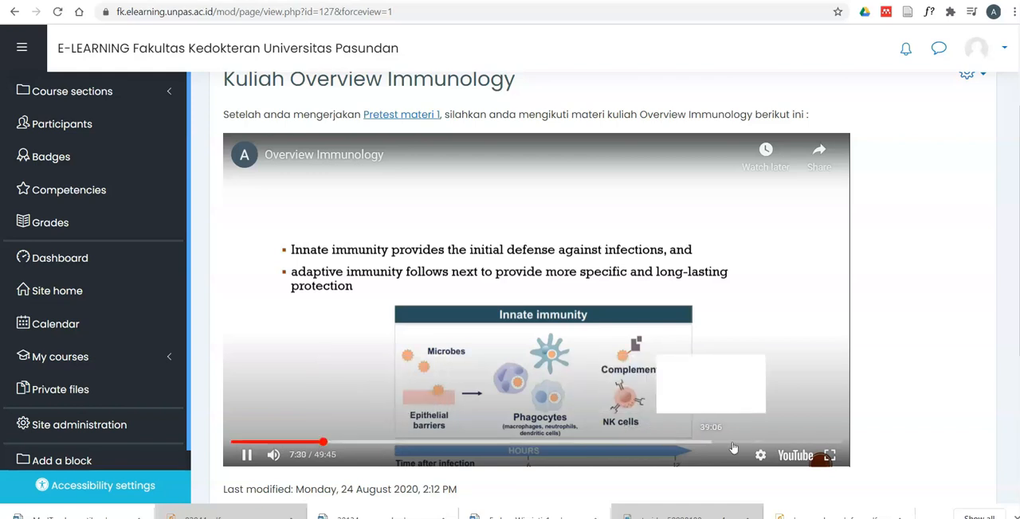
# - Try the embedded video at playback speed 1.5 and raise the speed to 1.75
pyautogui.click(761, 456)
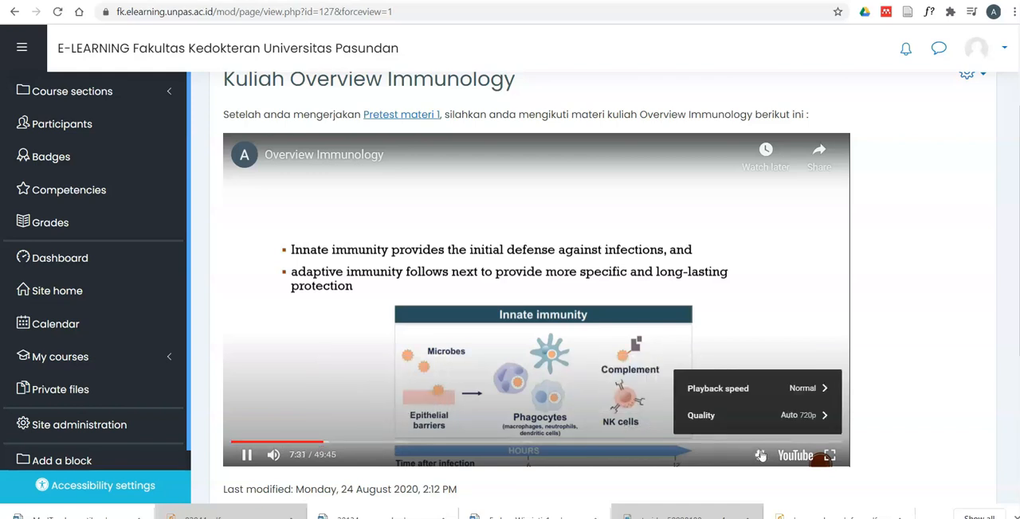
pyautogui.click(758, 388)
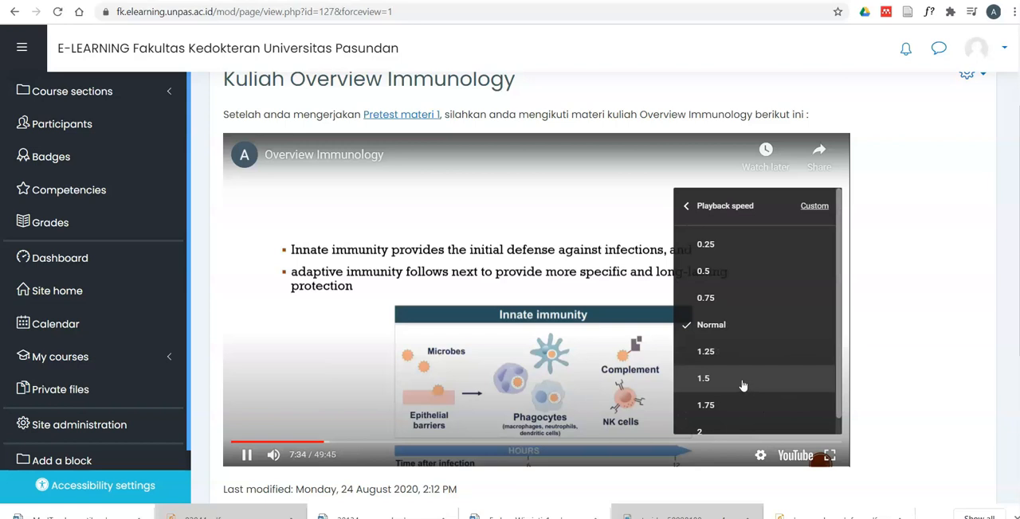
pyautogui.click(742, 378)
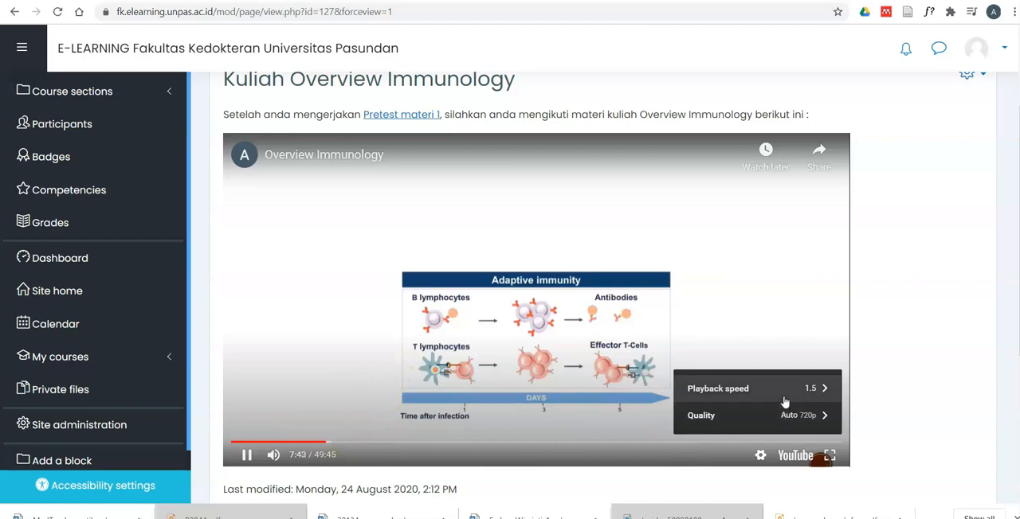
pyautogui.click(784, 399)
pyautogui.click(758, 406)
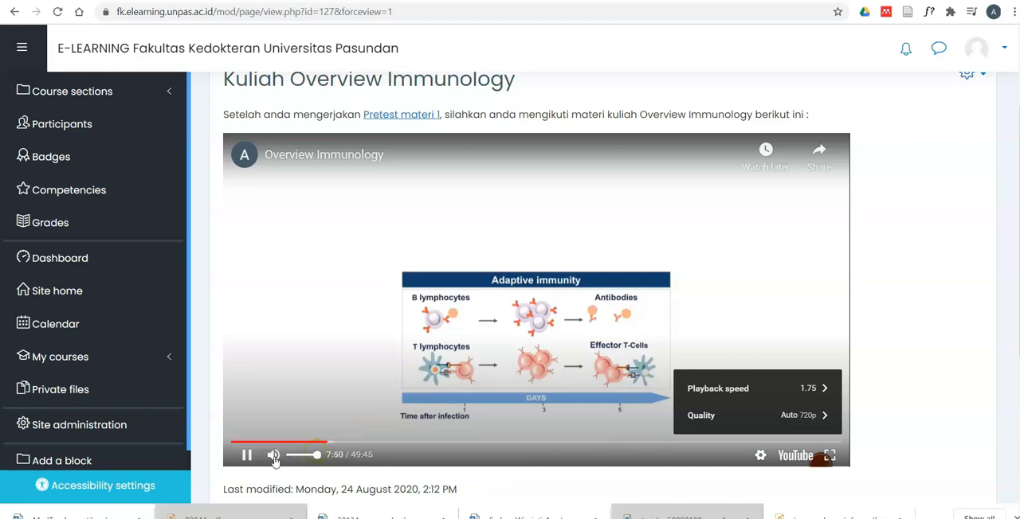
# - Skip through the embedded video to about 12:05, 19:33 and 27:40, and pause playback
pyautogui.click(380, 444)
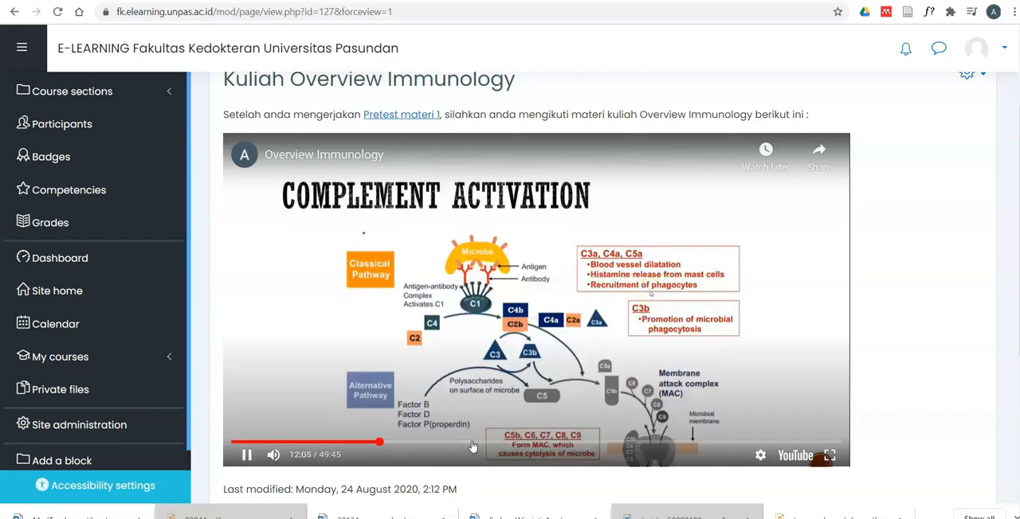
pyautogui.click(471, 443)
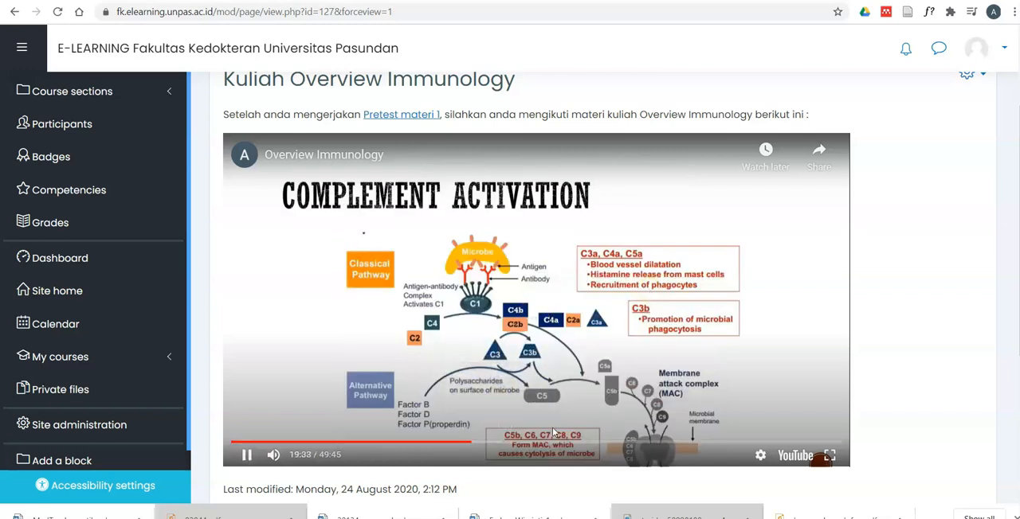
pyautogui.click(571, 443)
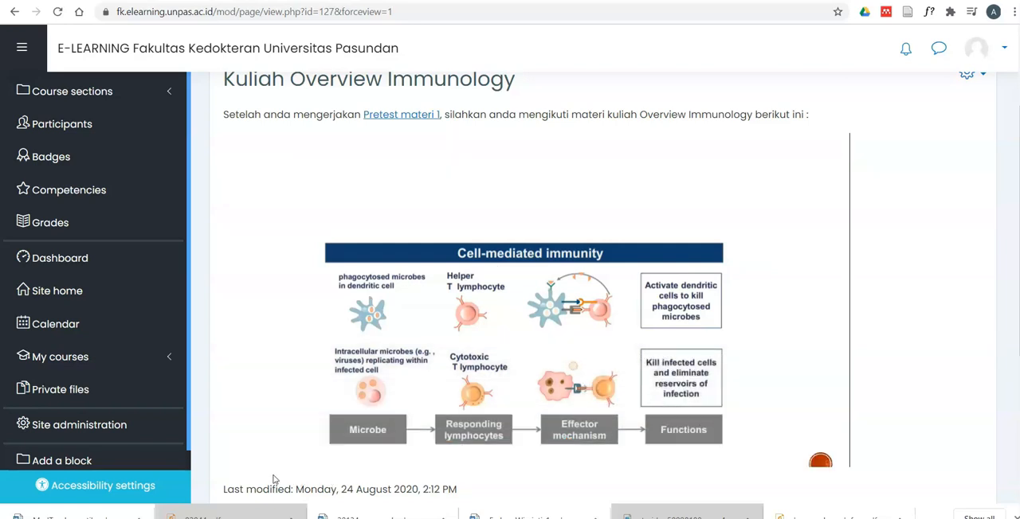
pyautogui.moveTo(243, 459)
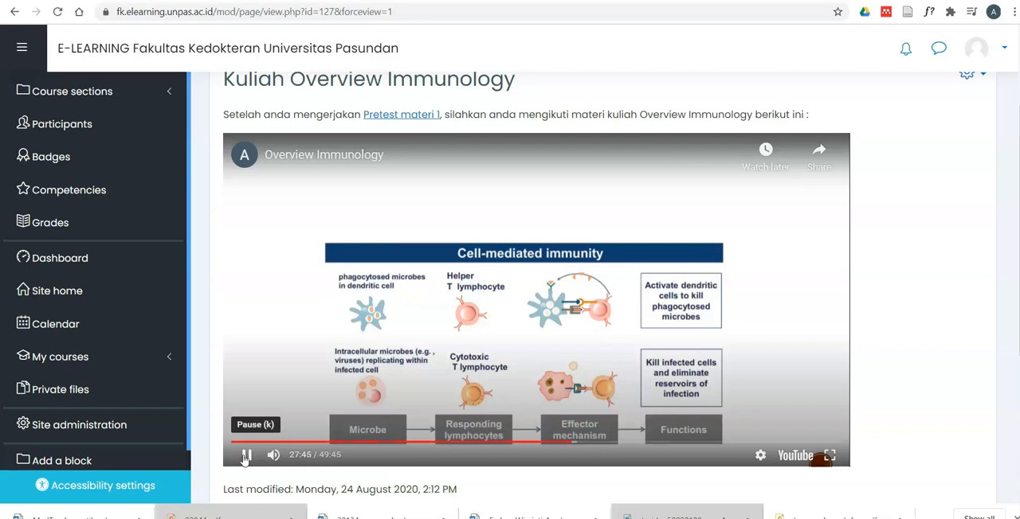
pyautogui.click(245, 458)
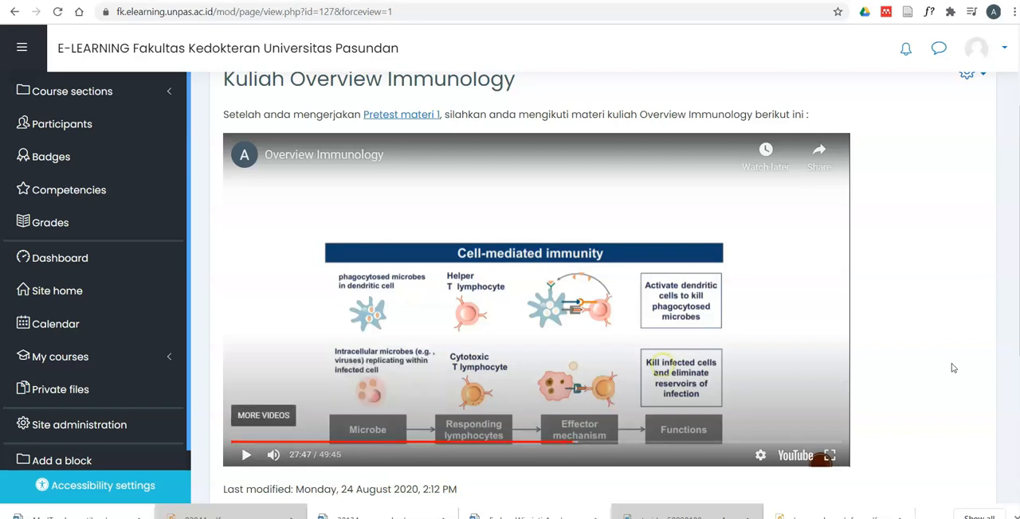
# - Return from the lecture page to the Immunology course page and view the Introduction section's activities
pyautogui.scroll(2, 927, 401)
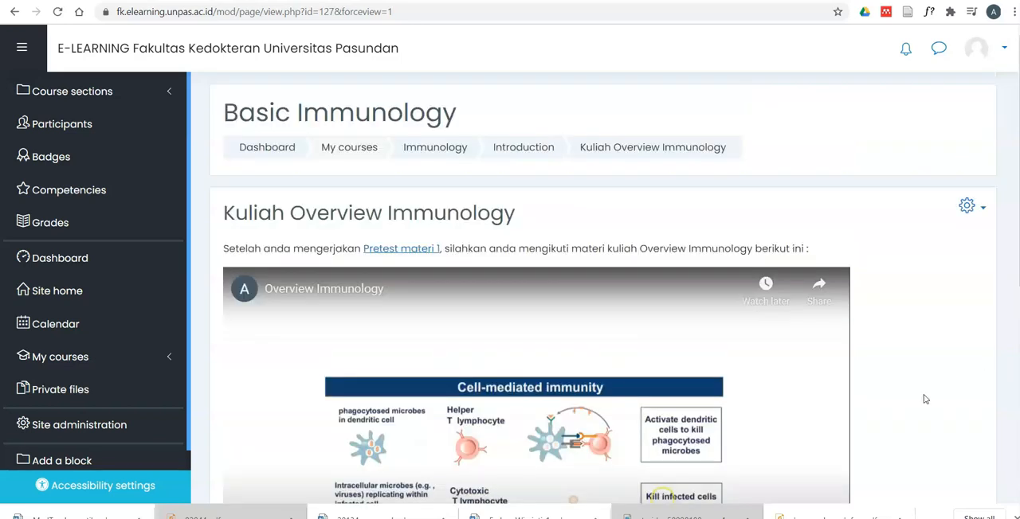
pyautogui.scroll(-2, 922, 399)
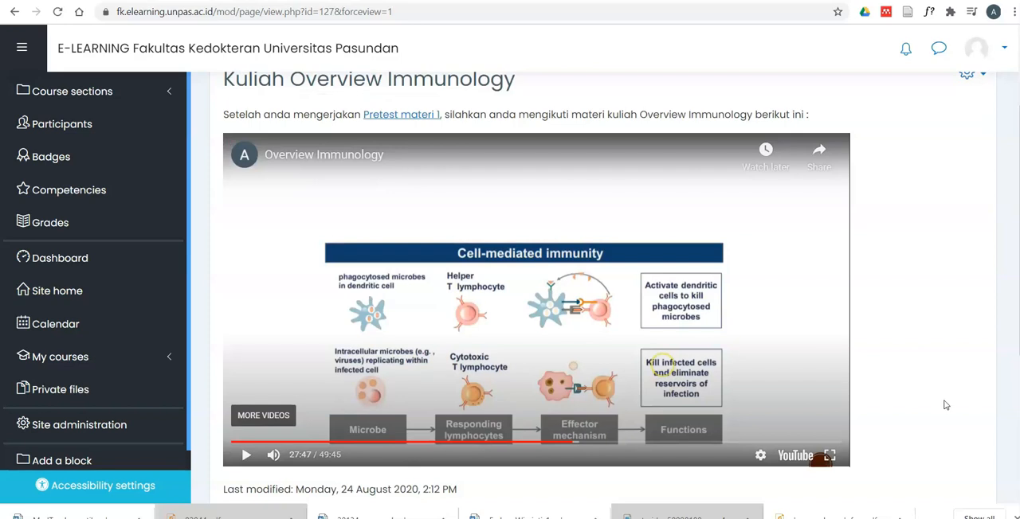
pyautogui.scroll(1, 939, 408)
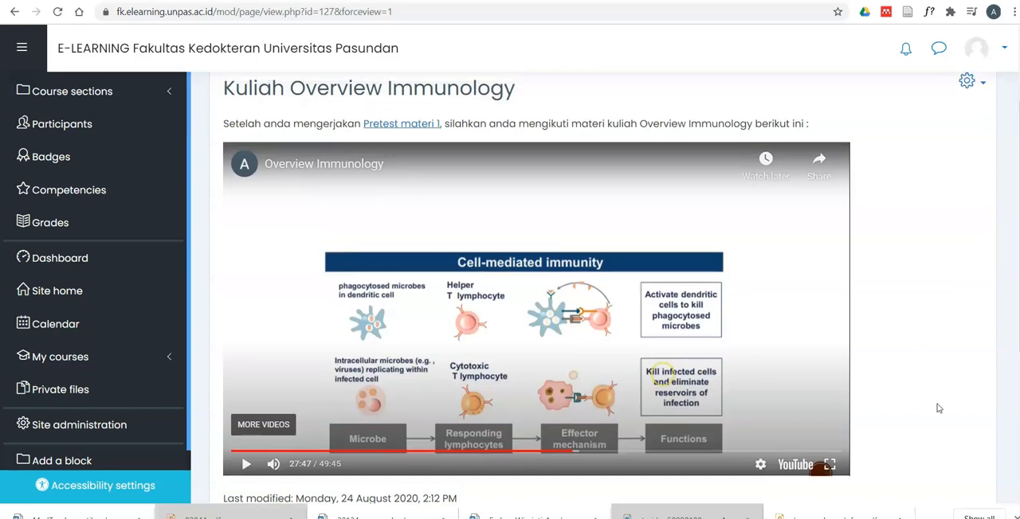
pyautogui.scroll(1, 537, 257)
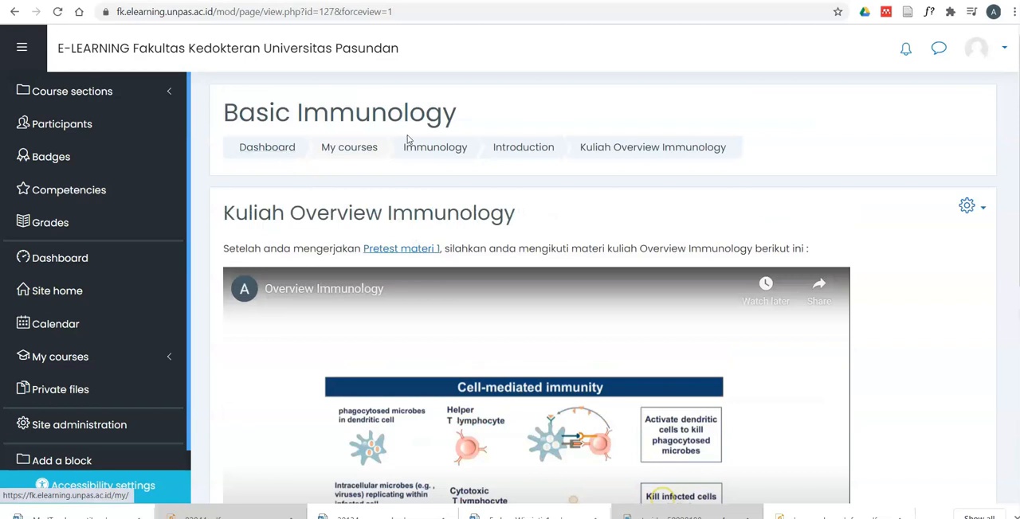
pyautogui.click(446, 150)
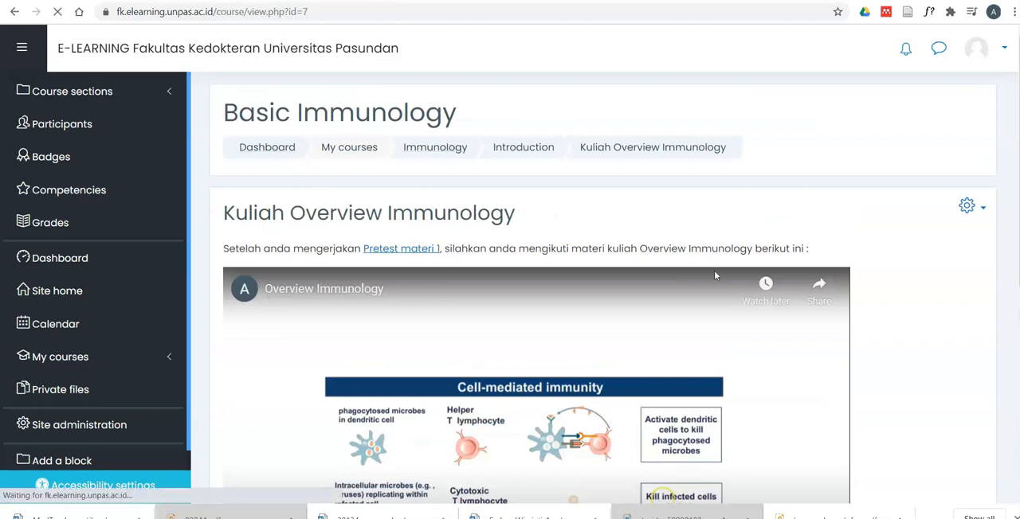
pyautogui.scroll(-1, 729, 278)
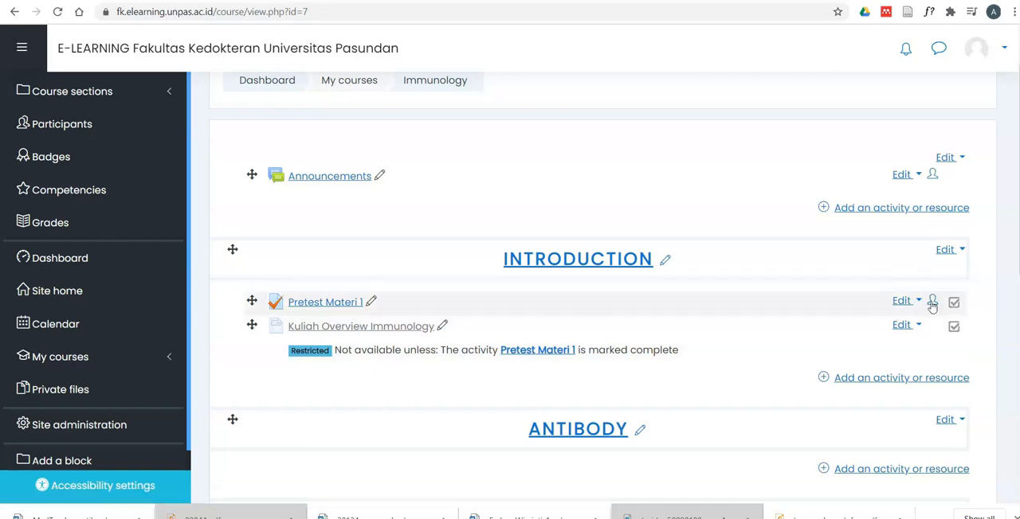
# - Switch the course role to Student to preview the Basic Immunology course
pyautogui.click(1001, 50)
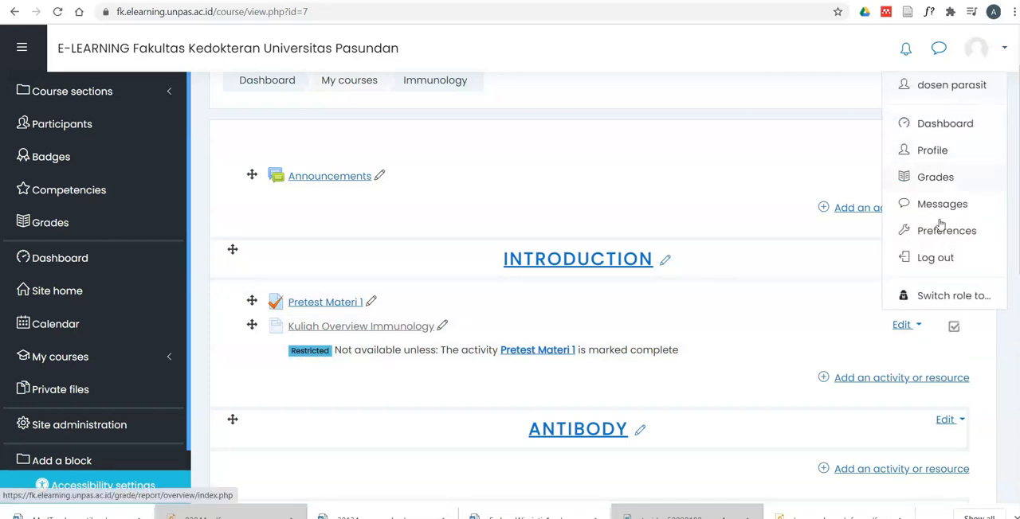
pyautogui.click(926, 298)
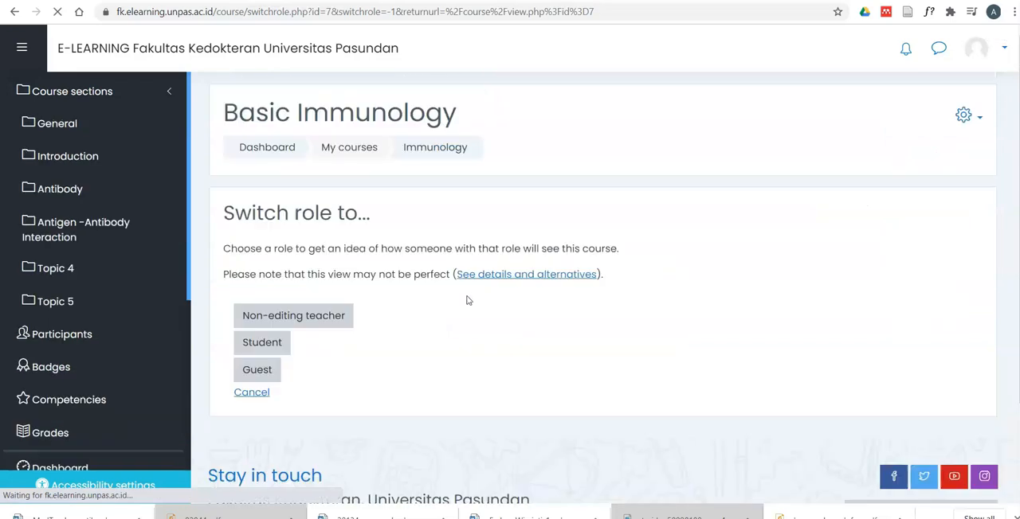
pyautogui.click(256, 343)
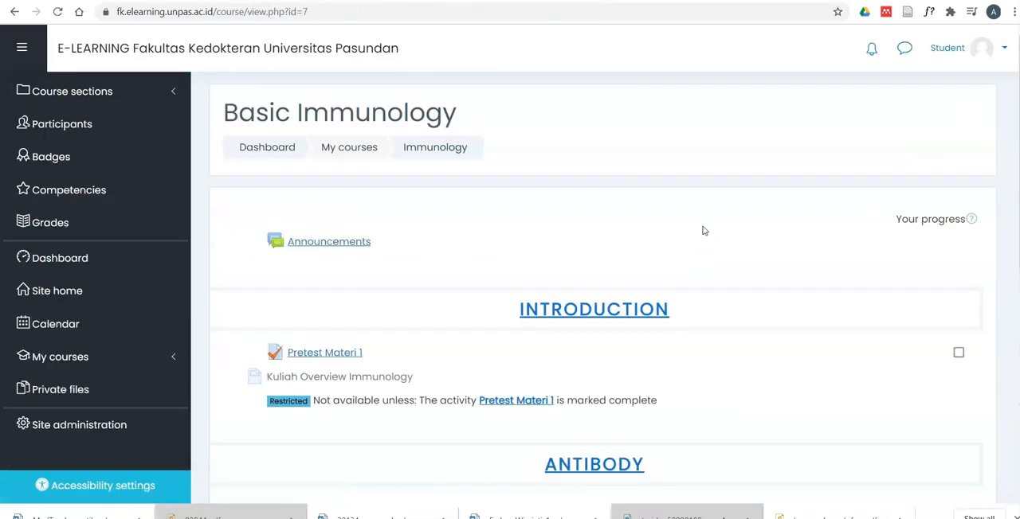
# - Mark Pretest Materi 1 as complete and check the Kuliah Overview Immunology entry in the Introduction section
pyautogui.scroll(-3, 703, 230)
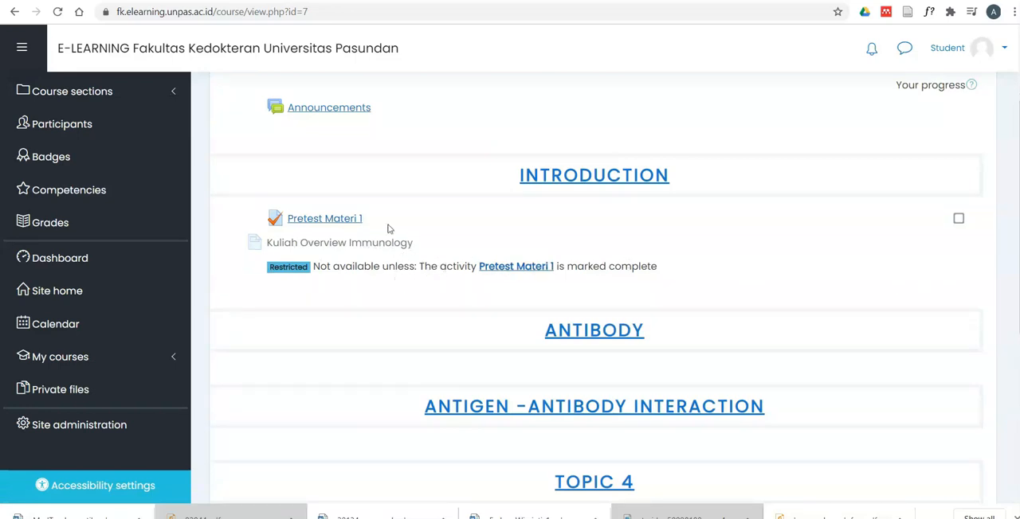
pyautogui.click(958, 222)
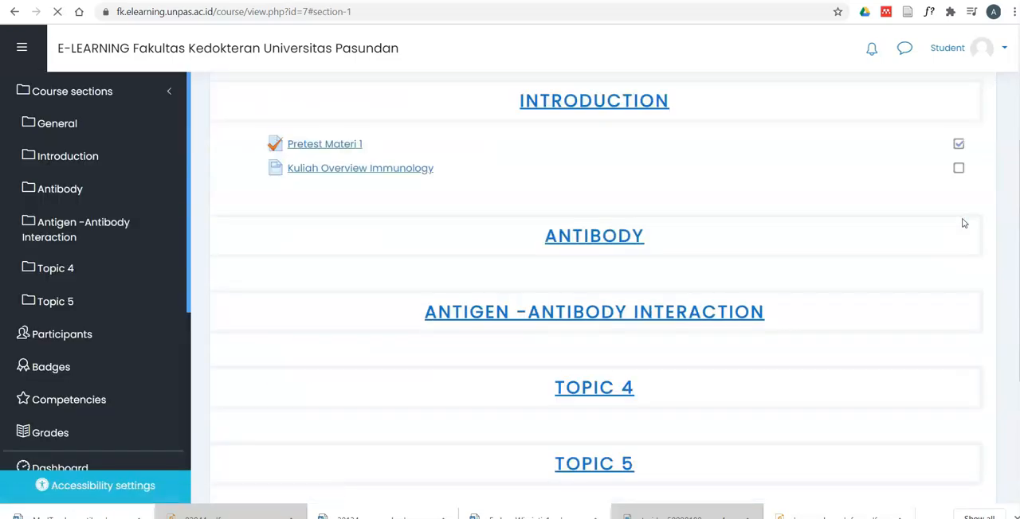
pyautogui.scroll(2, 578, 191)
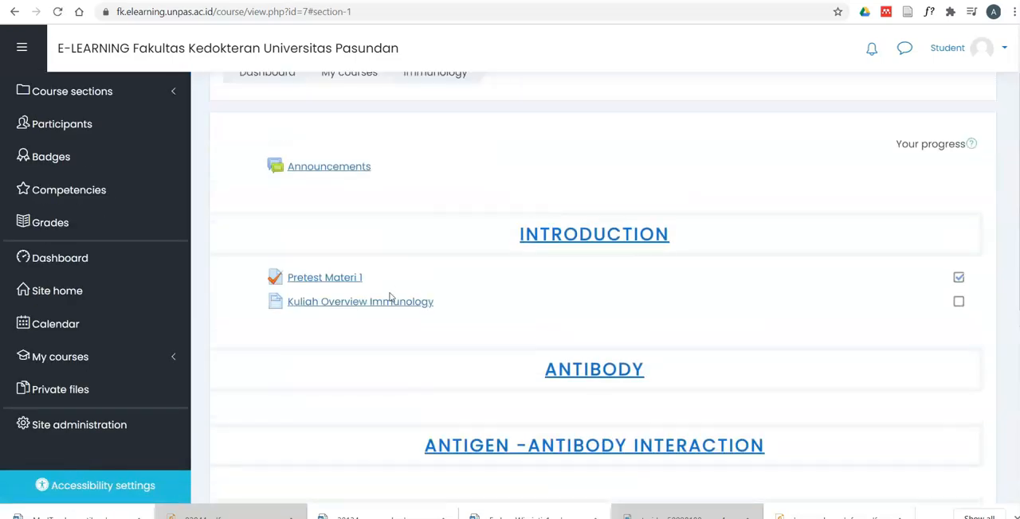